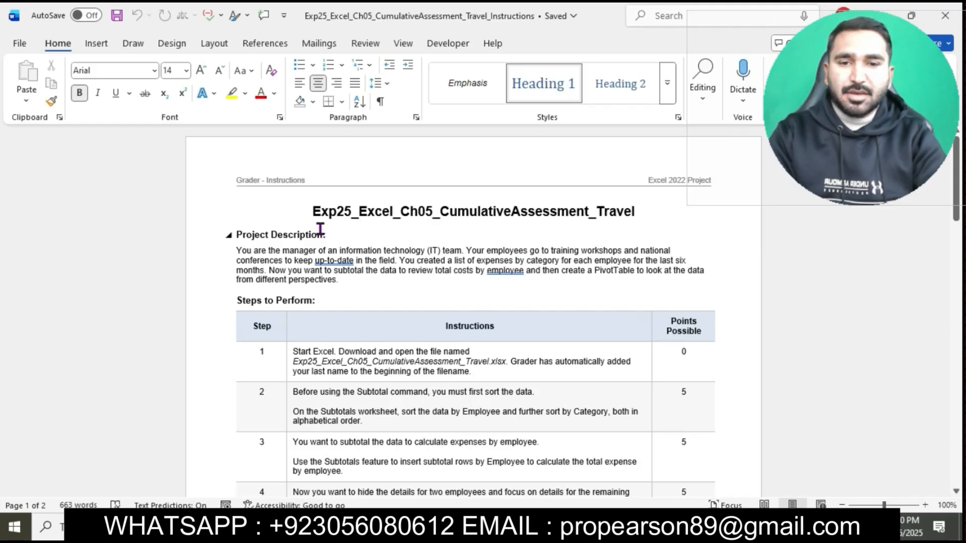
Step: Set the document title Exp25_Excel_Ch05_CumulativeAssessment_Travel to 20 pt and highlight it in turquoise
{"action": "left_click_drag", "start_coordinate": [313, 211], "coordinate": [621, 216]}
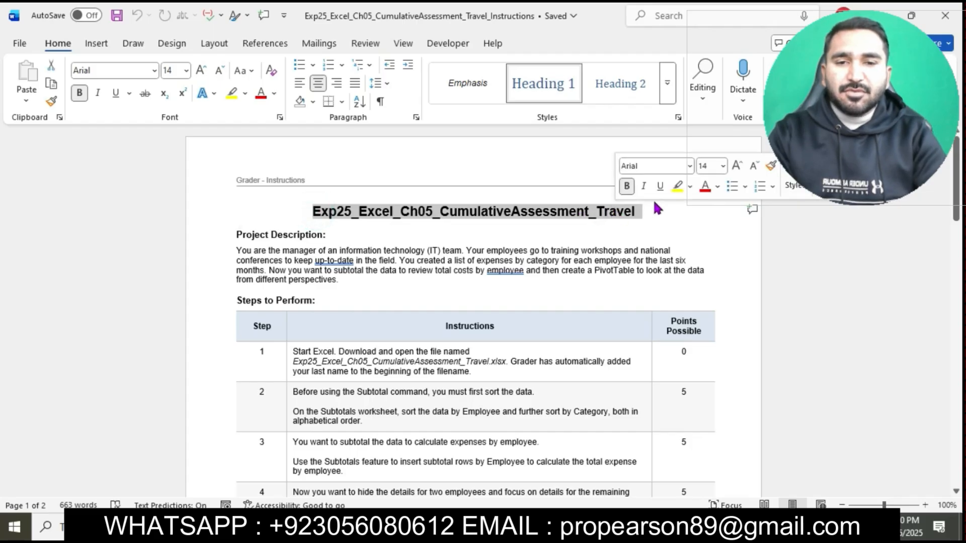
{"action": "left_click", "coordinate": [187, 71]}
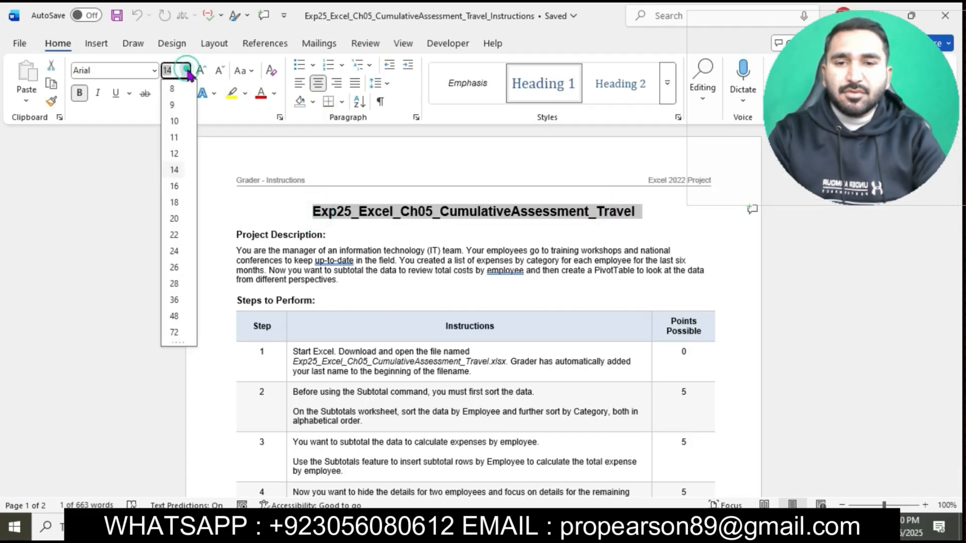
{"action": "left_click", "coordinate": [174, 218]}
{"action": "left_click", "coordinate": [246, 93]}
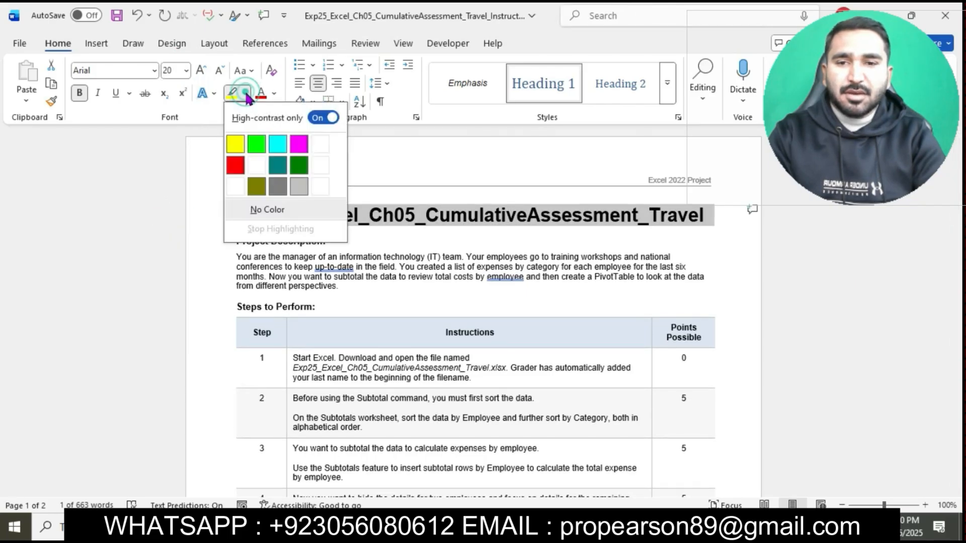
{"action": "left_click", "coordinate": [277, 144]}
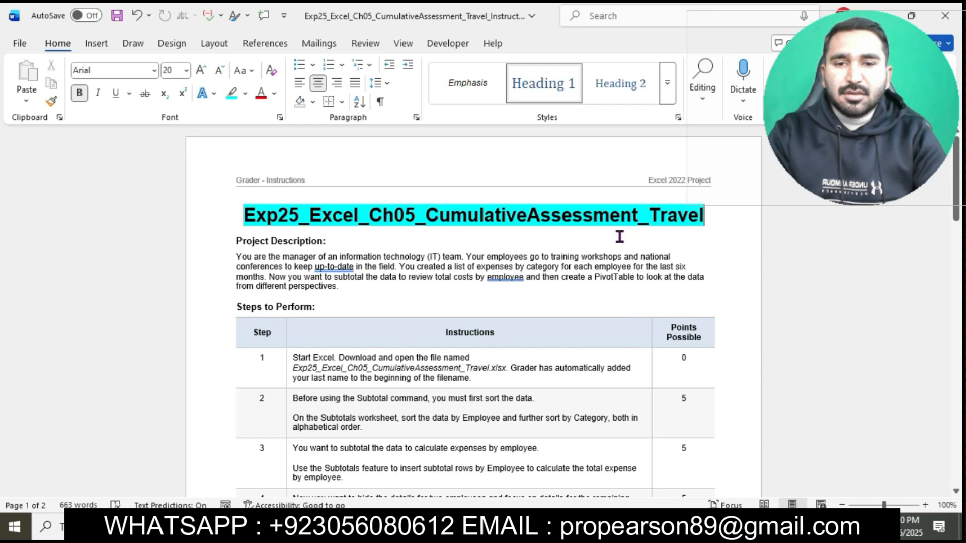
Step: Set the text of all instruction rows in the Steps to Perform table to 12 pt
{"action": "scroll", "coordinate": [601, 243], "scroll_direction": "down", "scroll_amount": 2}
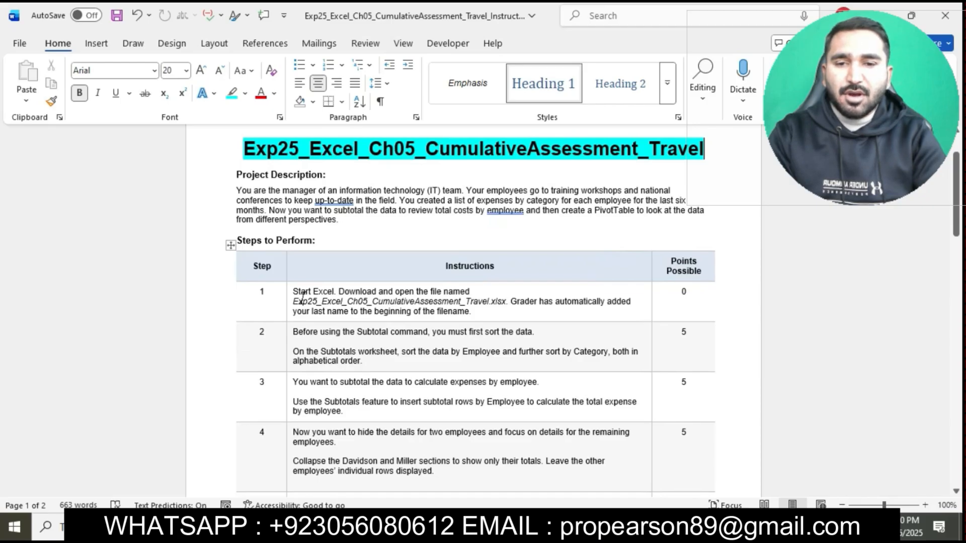
{"action": "left_click_drag", "start_coordinate": [290, 291], "coordinate": [326, 482]}
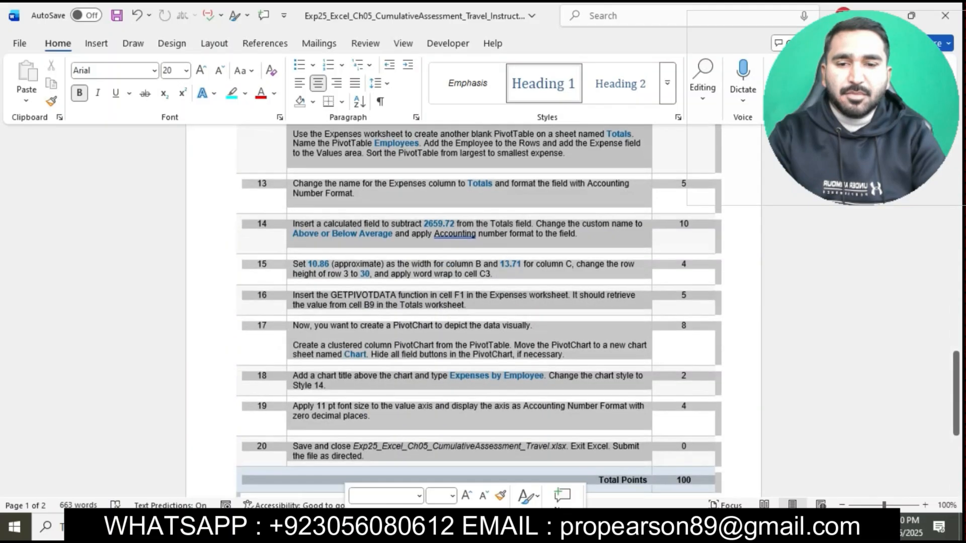
{"action": "left_click", "coordinate": [185, 71]}
{"action": "left_click", "coordinate": [174, 155]}
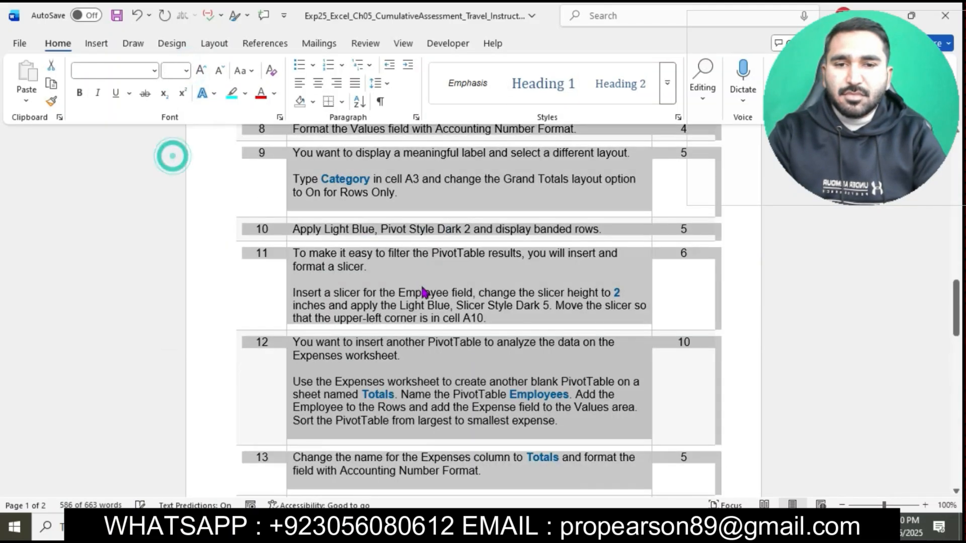
{"action": "left_click", "coordinate": [420, 287]}
{"action": "scroll", "coordinate": [421, 288], "scroll_direction": "up", "scroll_amount": 1, "text": "ctrl"}
{"action": "scroll", "coordinate": [420, 287], "scroll_direction": "up", "scroll_amount": 4, "text": "ctrl"}
{"action": "scroll", "coordinate": [420, 287], "scroll_direction": "up", "scroll_amount": 15}
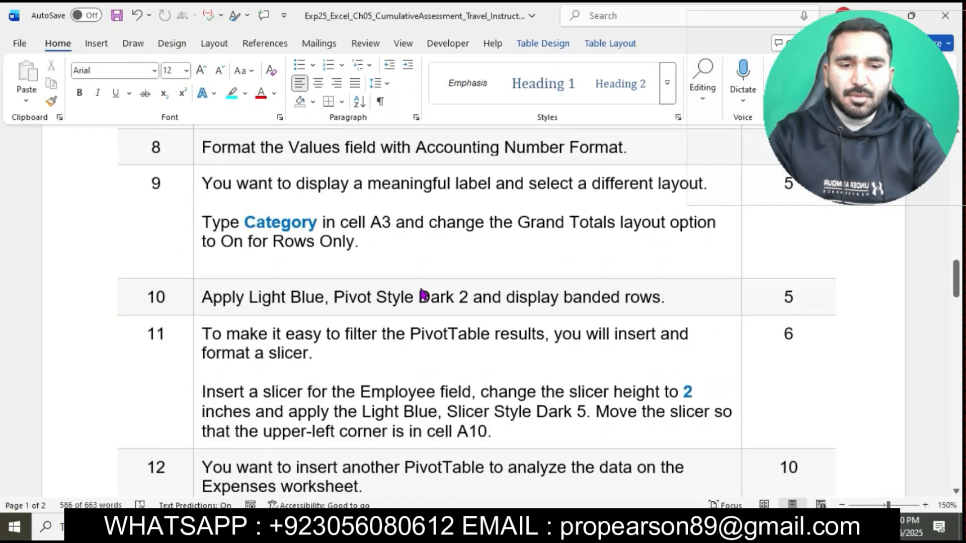
Step: Highlight the step 1 instruction about downloading and opening the Excel file in turquoise
{"action": "scroll", "coordinate": [421, 287], "scroll_direction": "down", "scroll_amount": 1}
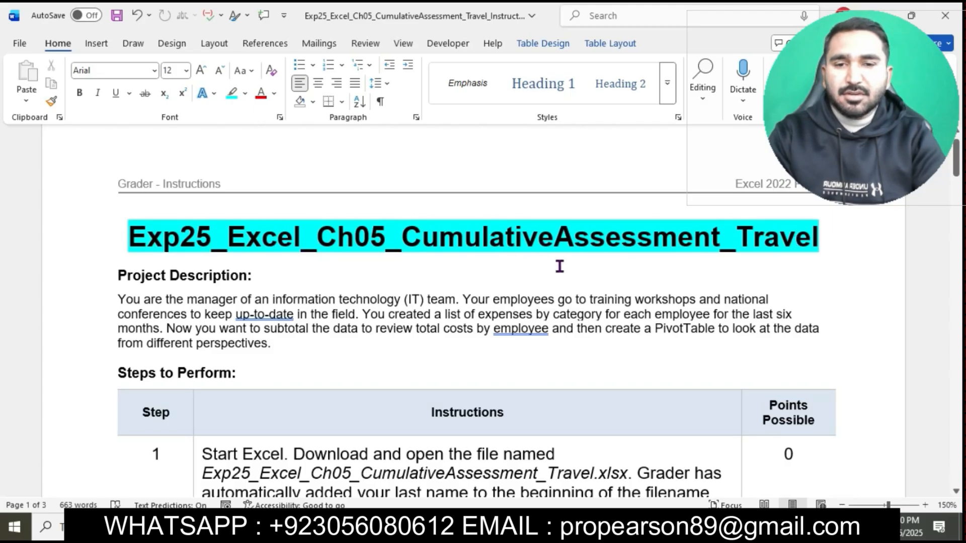
{"action": "scroll", "coordinate": [560, 267], "scroll_direction": "down", "scroll_amount": 3}
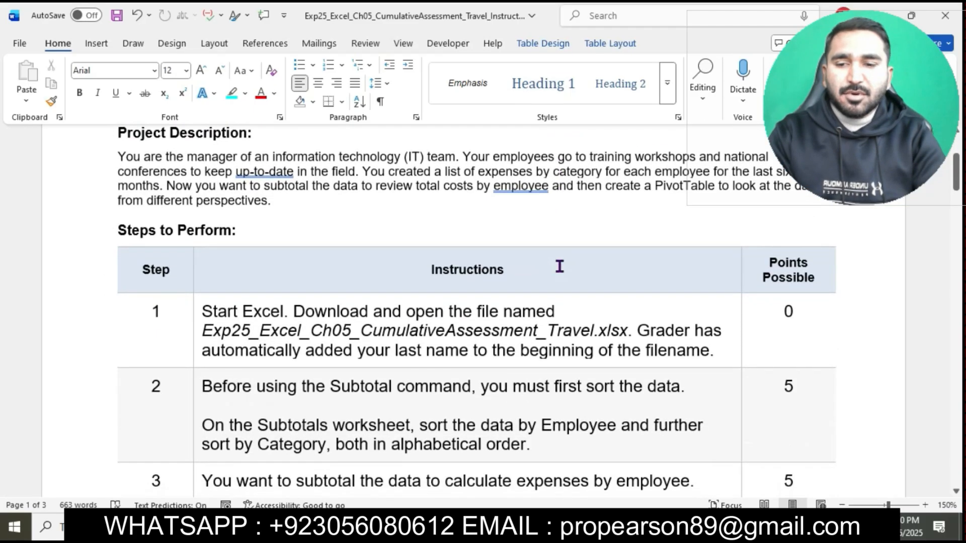
{"action": "scroll", "coordinate": [560, 267], "scroll_direction": "down", "scroll_amount": 1}
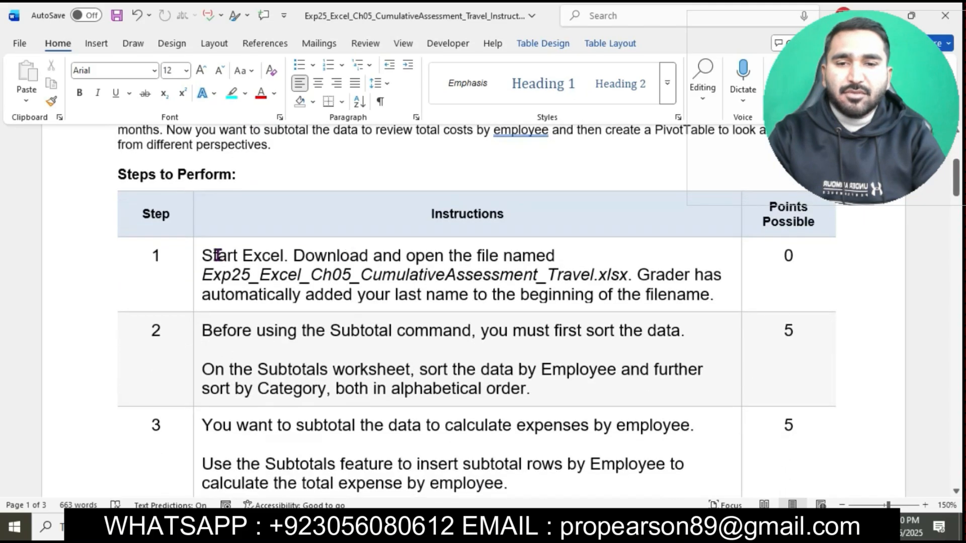
{"action": "left_click", "coordinate": [196, 259]}
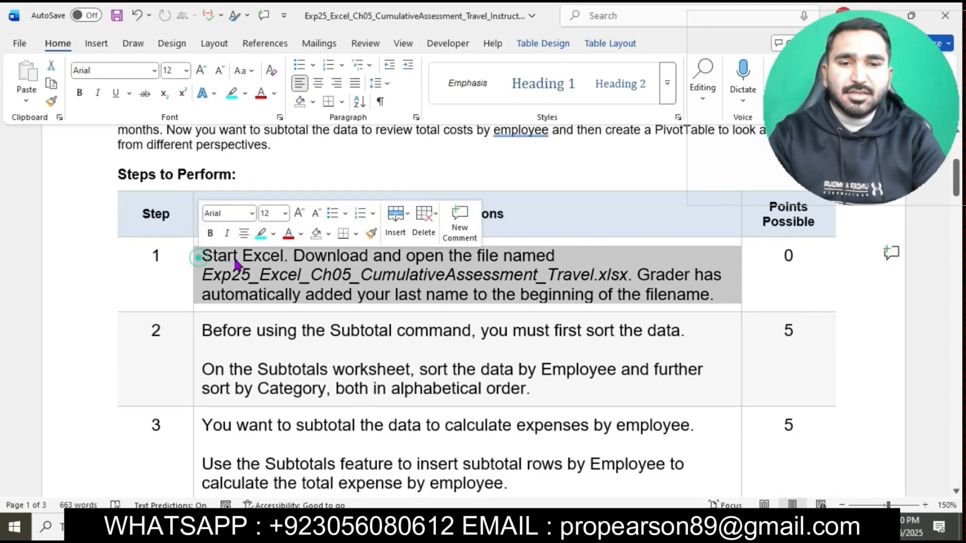
{"action": "left_click", "coordinate": [261, 235]}
{"action": "left_click", "coordinate": [284, 264]}
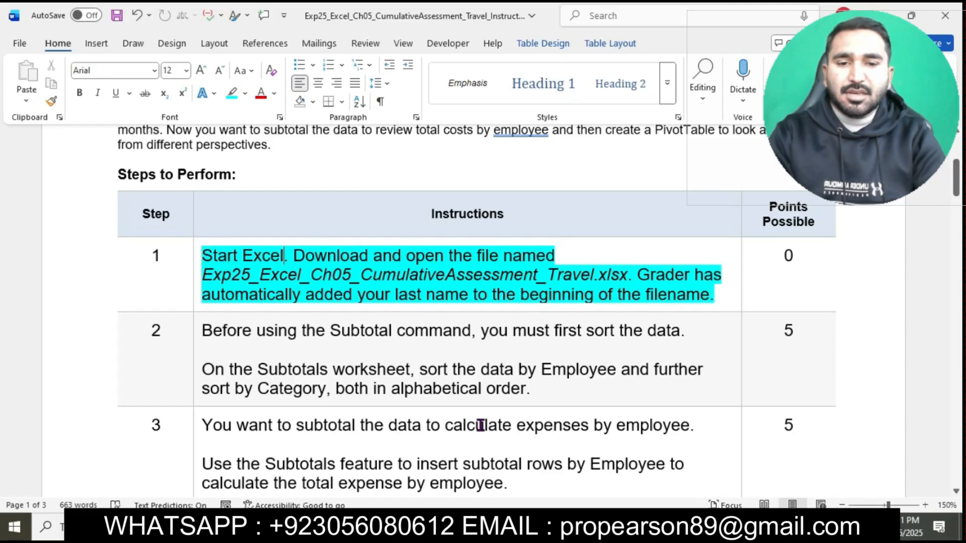
Step: Switch to the Travel workbook in Excel and look through its Subtotals and Expenses worksheets
{"action": "left_click", "coordinate": [382, 527]}
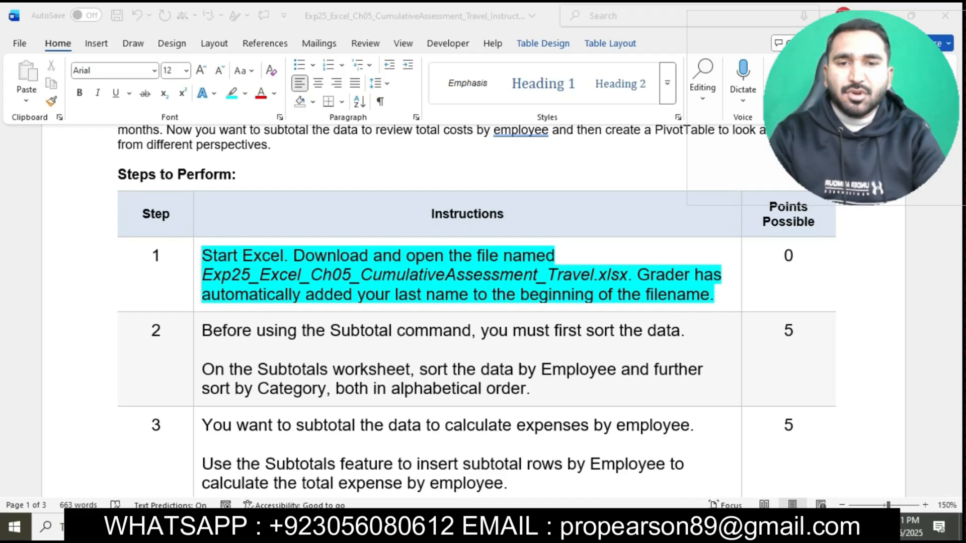
{"action": "left_click", "coordinate": [382, 527]}
{"action": "scroll", "coordinate": [465, 359], "scroll_direction": "down", "scroll_amount": 5}
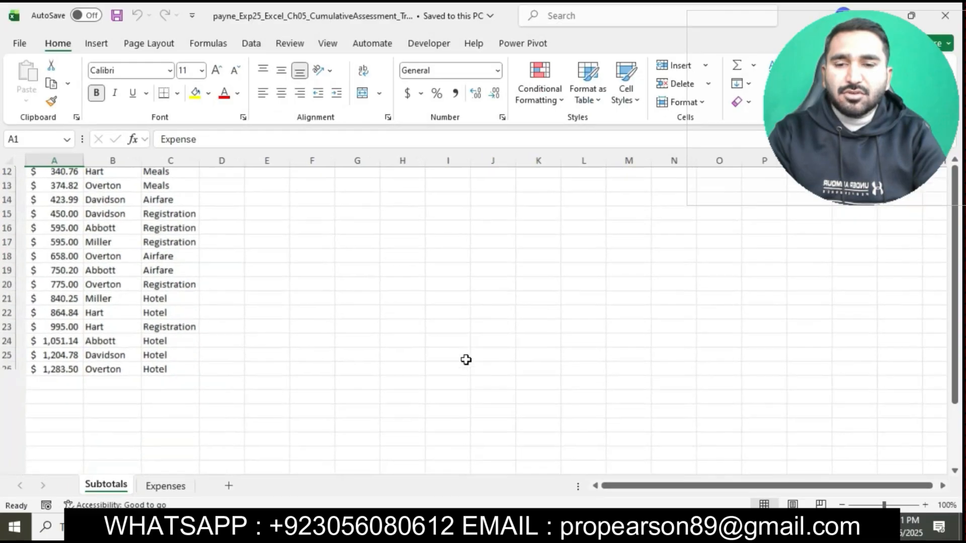
{"action": "scroll", "coordinate": [466, 359], "scroll_direction": "up", "scroll_amount": 5}
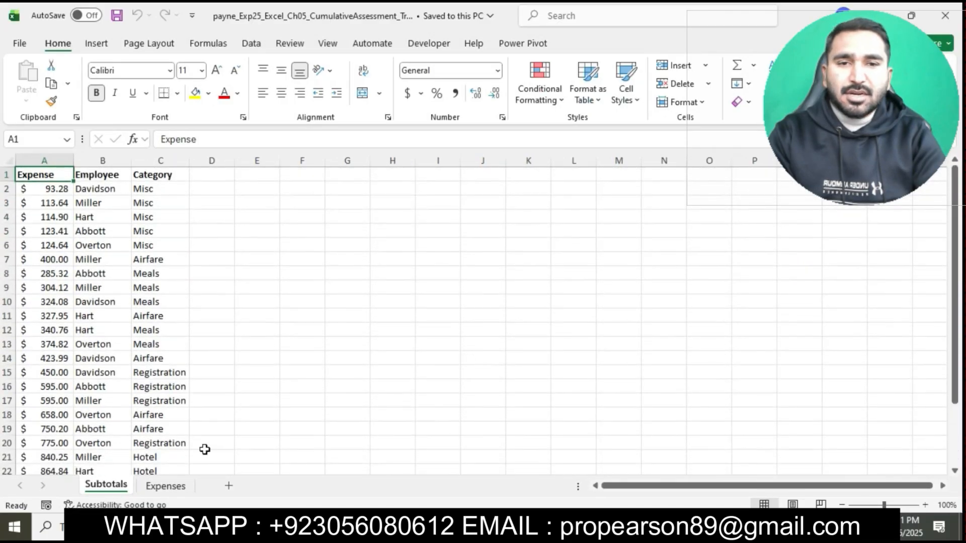
{"action": "left_click", "coordinate": [166, 486]}
{"action": "left_click", "coordinate": [103, 486]}
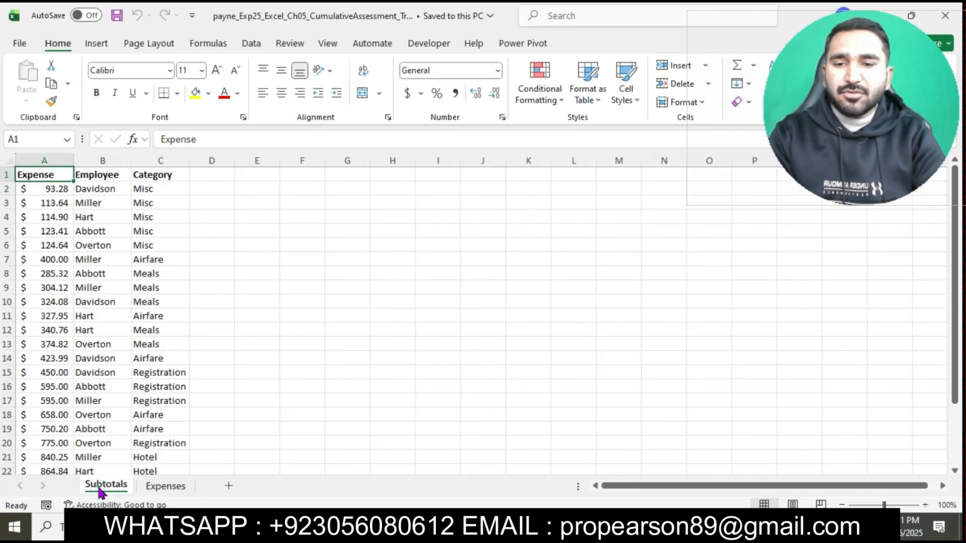
Step: Return to the Word instructions and highlight the step 2 text about sorting the data in turquoise
{"action": "left_click", "coordinate": [428, 527]}
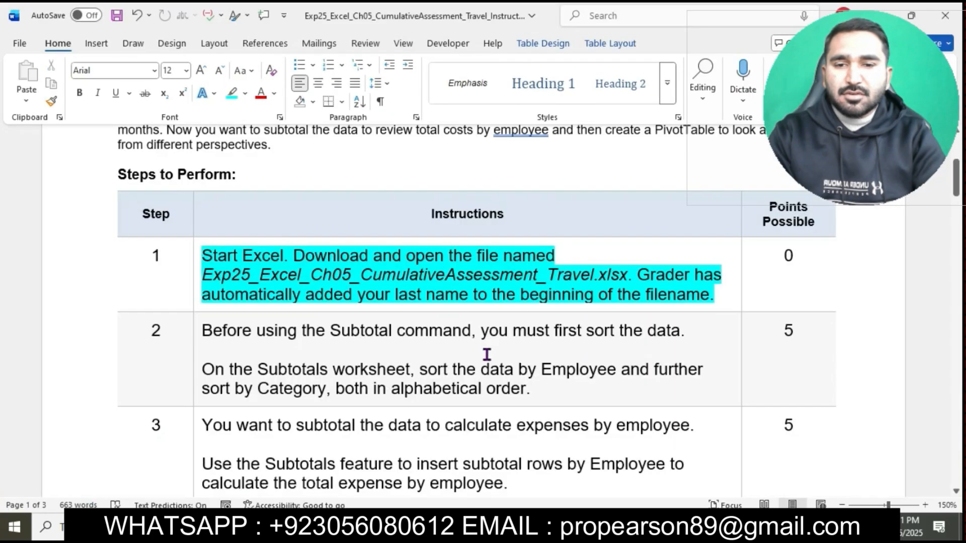
{"action": "scroll", "coordinate": [487, 354], "scroll_direction": "down", "scroll_amount": 1}
{"action": "scroll", "coordinate": [487, 354], "scroll_direction": "down", "scroll_amount": 2}
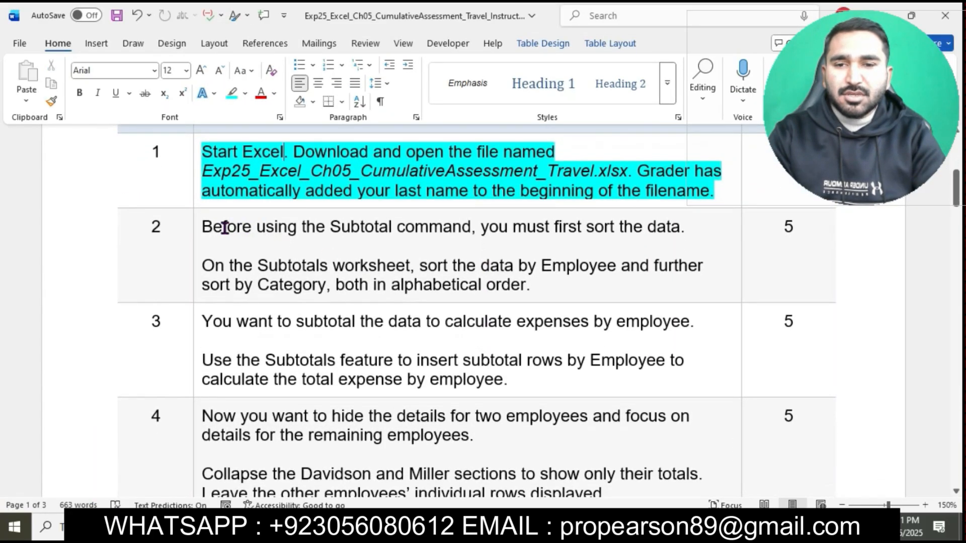
{"action": "left_click", "coordinate": [195, 231]}
{"action": "left_click", "coordinate": [252, 202]}
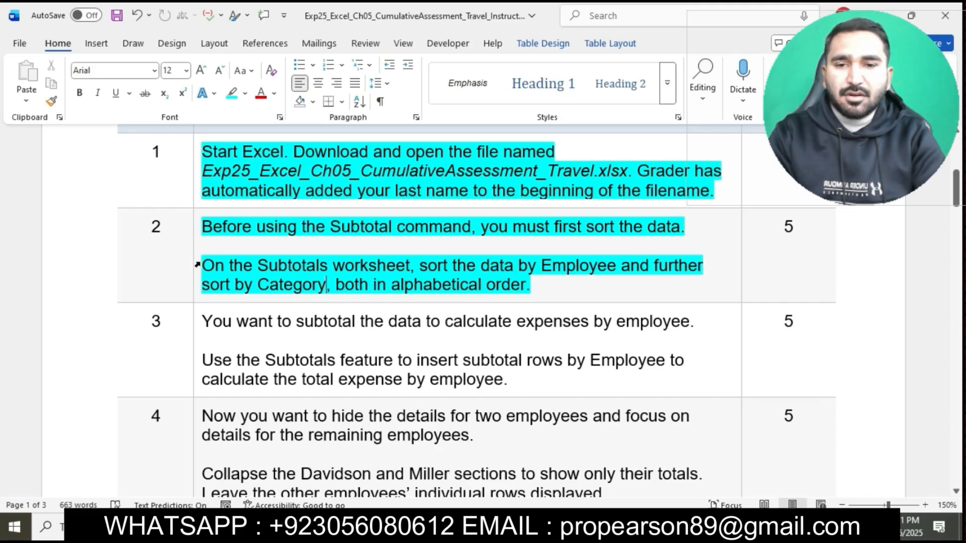
Step: Review the step 2 sorting requirements in the Word instructions and check the Subtotals worksheet in Excel
{"action": "left_click_drag", "start_coordinate": [202, 265], "coordinate": [410, 266]}
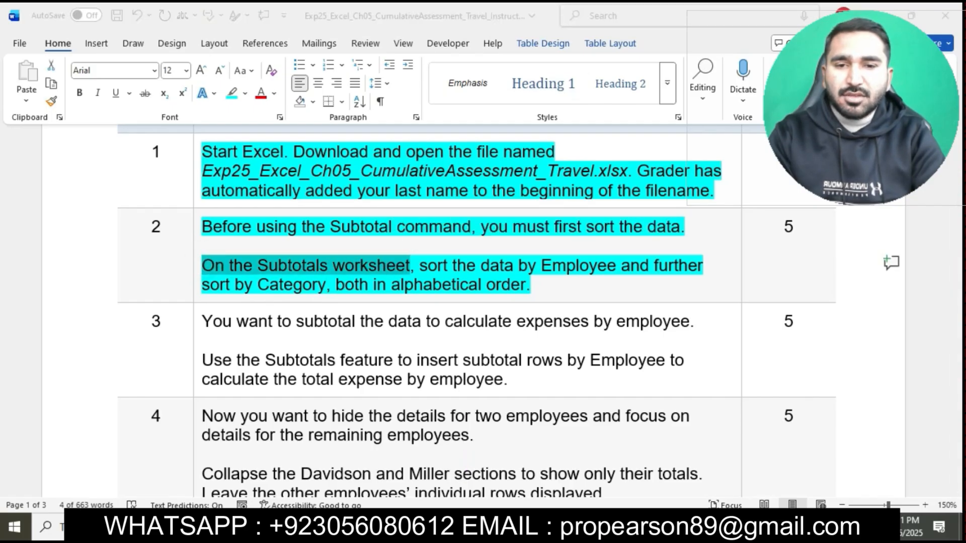
{"action": "left_click", "coordinate": [375, 527]}
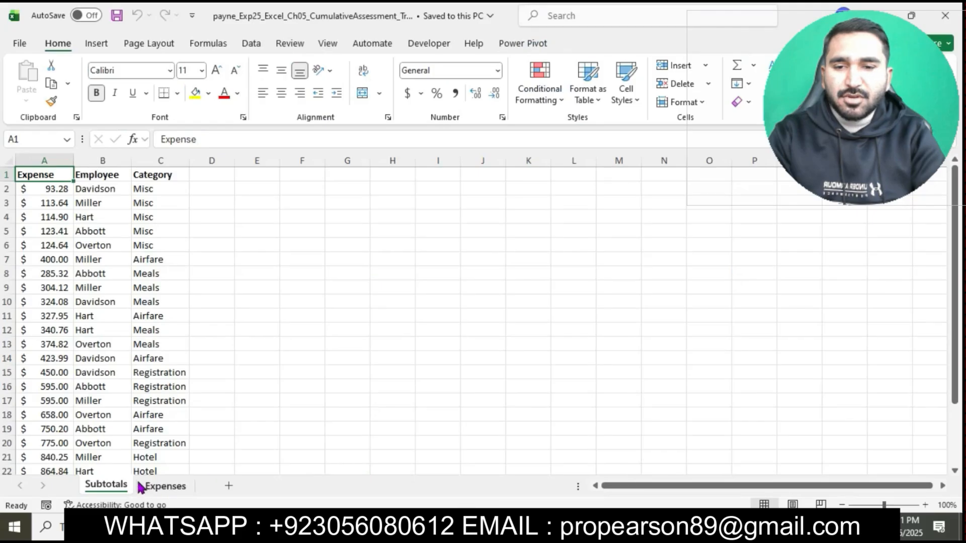
{"action": "left_click", "coordinate": [412, 527]}
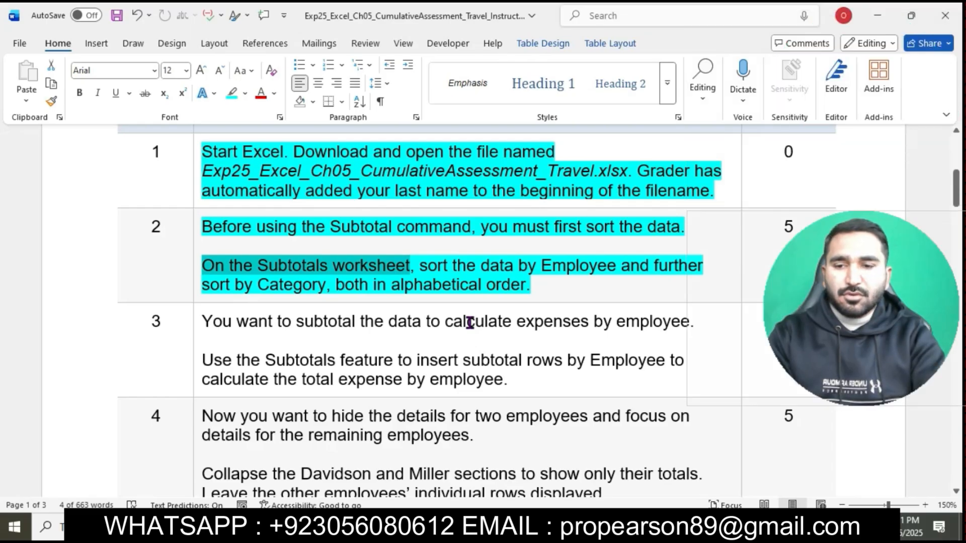
{"action": "left_click_drag", "start_coordinate": [419, 265], "coordinate": [529, 284]}
Step: In Excel, sort the Subtotals worksheet data by Employee and then by Category, both A to Z
{"action": "key", "text": "alt+Tab"}
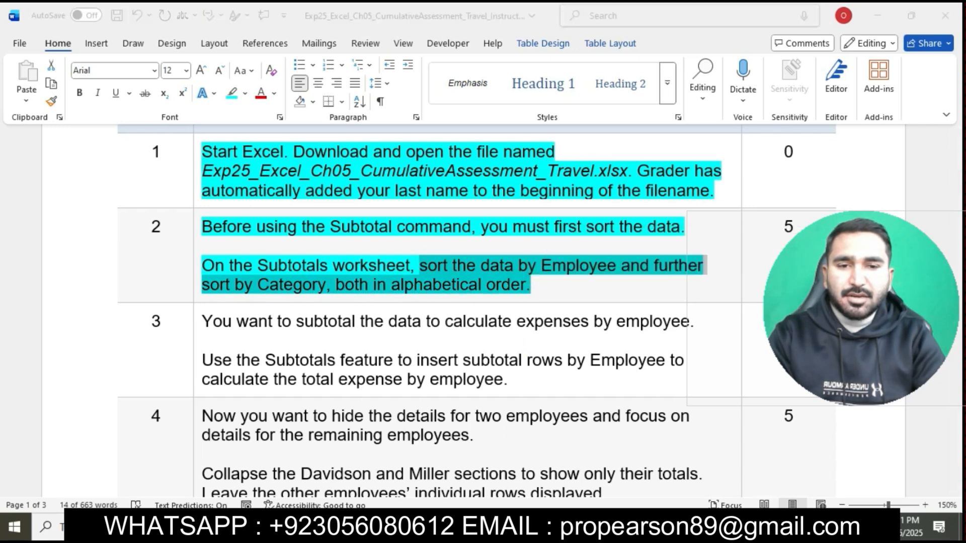
{"action": "left_click", "coordinate": [103, 175]}
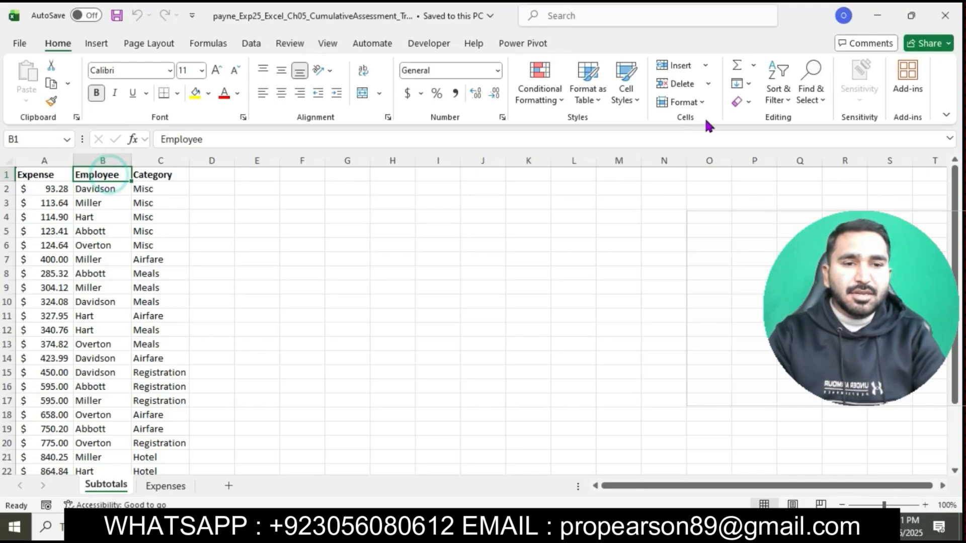
{"action": "left_click", "coordinate": [778, 104]}
{"action": "left_click", "coordinate": [811, 160]}
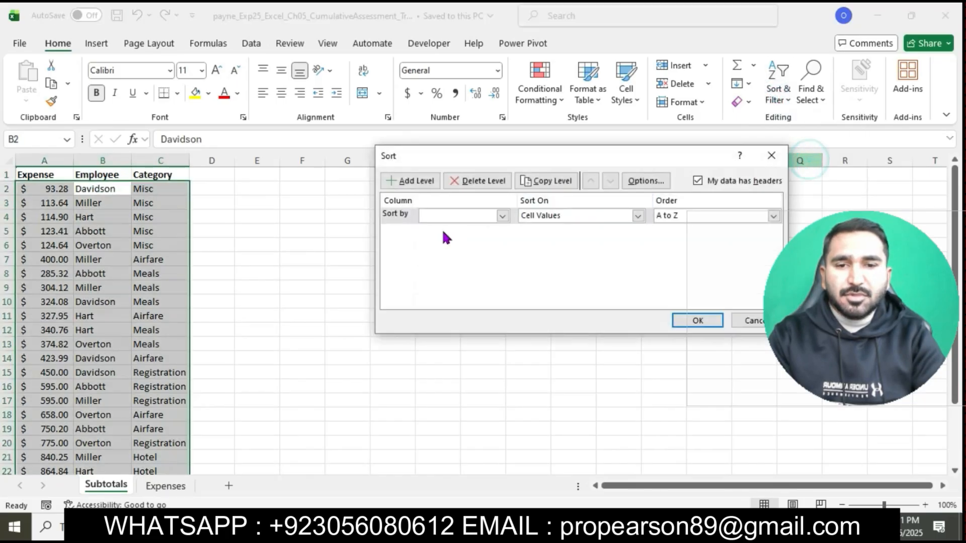
{"action": "left_click", "coordinate": [502, 216]}
{"action": "left_click", "coordinate": [473, 240]}
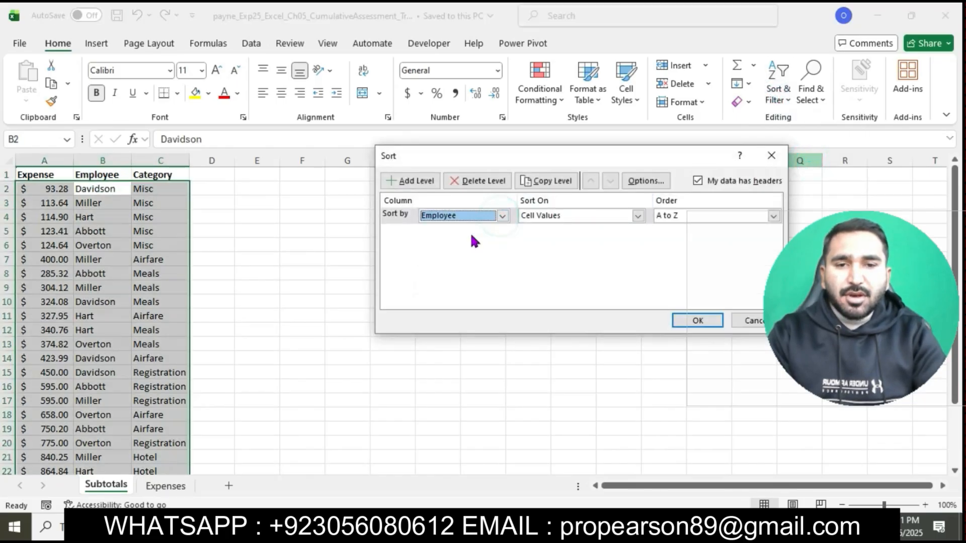
{"action": "left_click", "coordinate": [410, 181]}
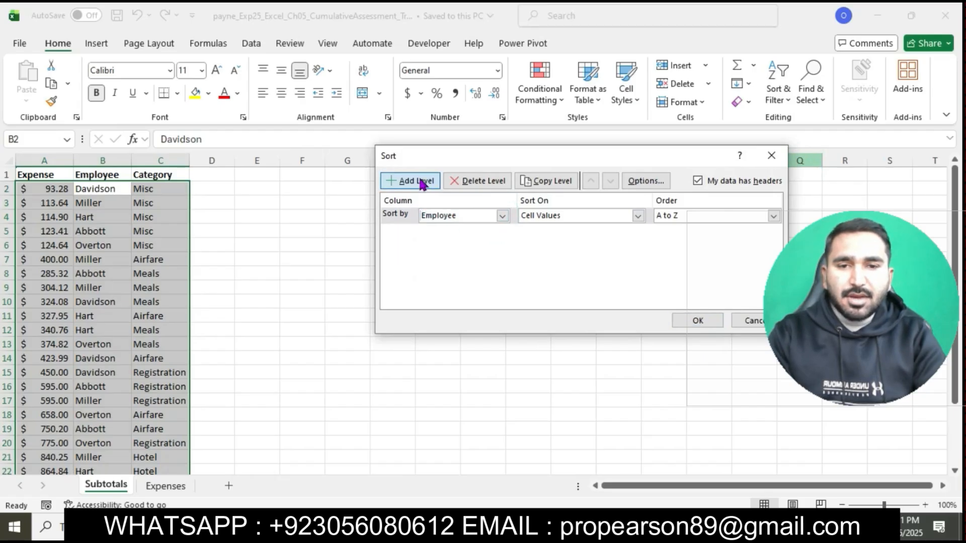
{"action": "left_click", "coordinate": [502, 231]}
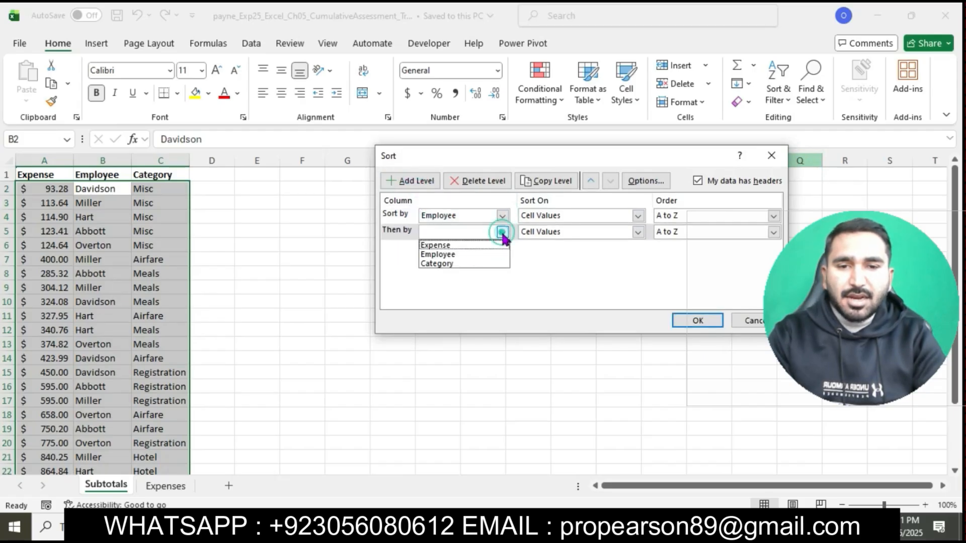
{"action": "left_click", "coordinate": [453, 263]}
{"action": "left_click", "coordinate": [696, 322]}
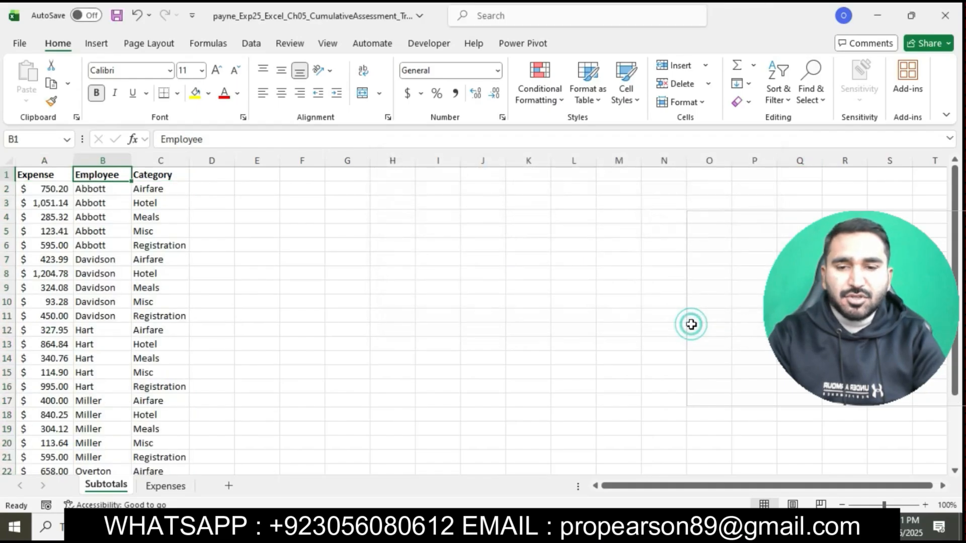
Step: Return to the Word instructions, highlight the step 3 text in turquoise, and select its sentence about inserting subtotal rows by Employee
{"action": "left_click", "coordinate": [403, 527]}
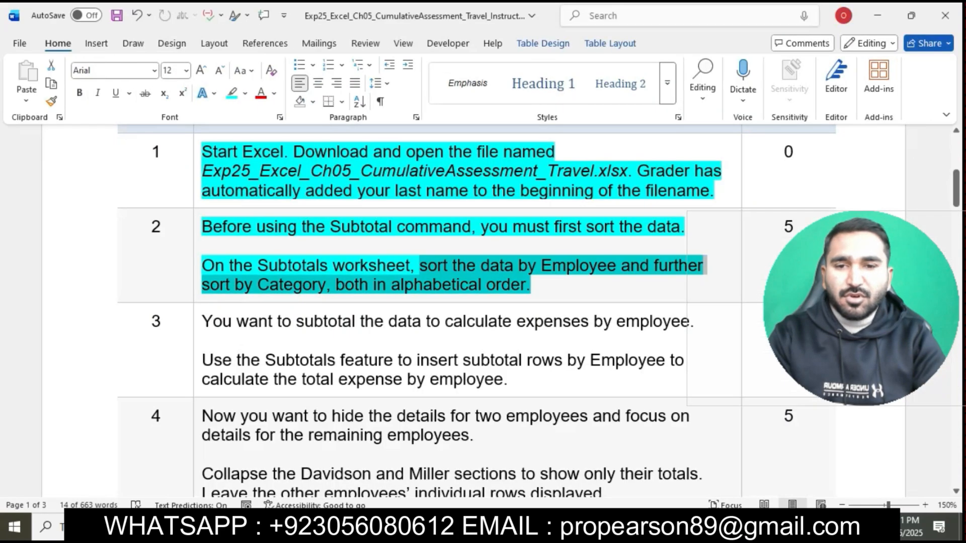
{"action": "left_click", "coordinate": [554, 284]}
{"action": "scroll", "coordinate": [554, 285], "scroll_direction": "down", "scroll_amount": 1}
{"action": "scroll", "coordinate": [555, 285], "scroll_direction": "down", "scroll_amount": 2}
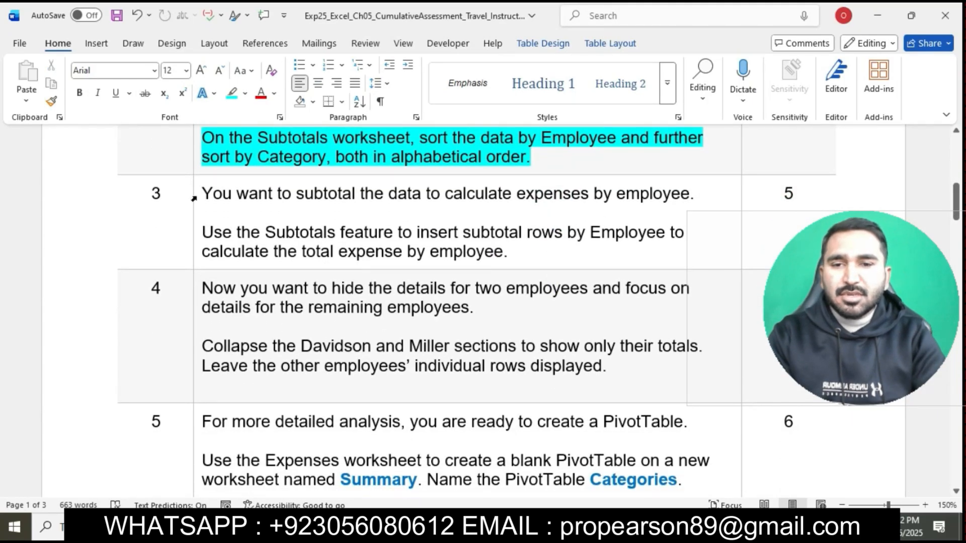
{"action": "left_click", "coordinate": [194, 199]}
{"action": "left_click", "coordinate": [259, 173]}
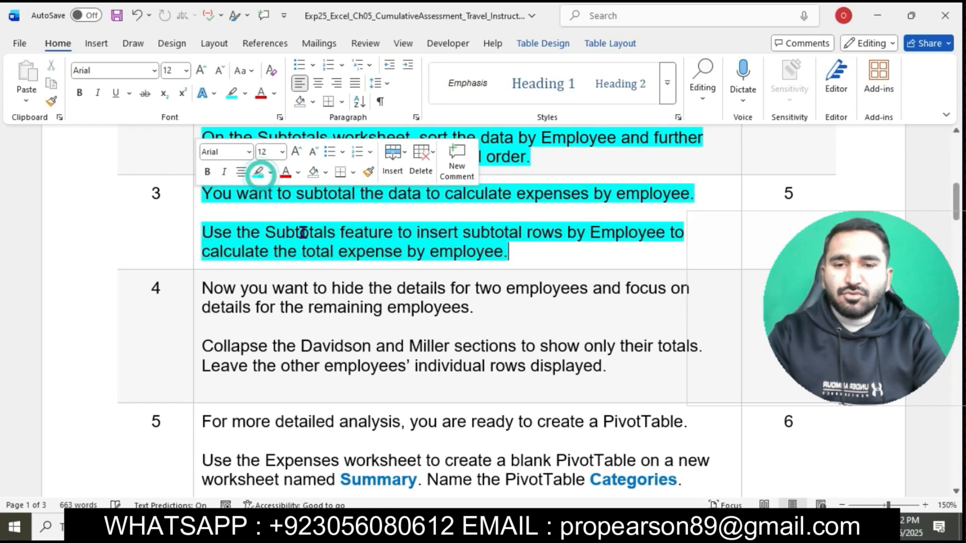
{"action": "left_click", "coordinate": [303, 233]}
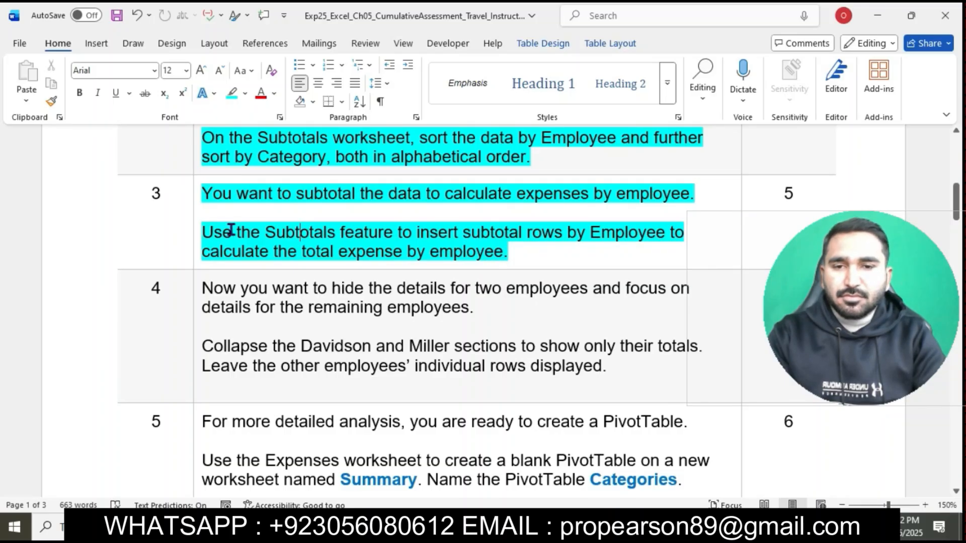
{"action": "left_click_drag", "start_coordinate": [207, 233], "coordinate": [648, 250]}
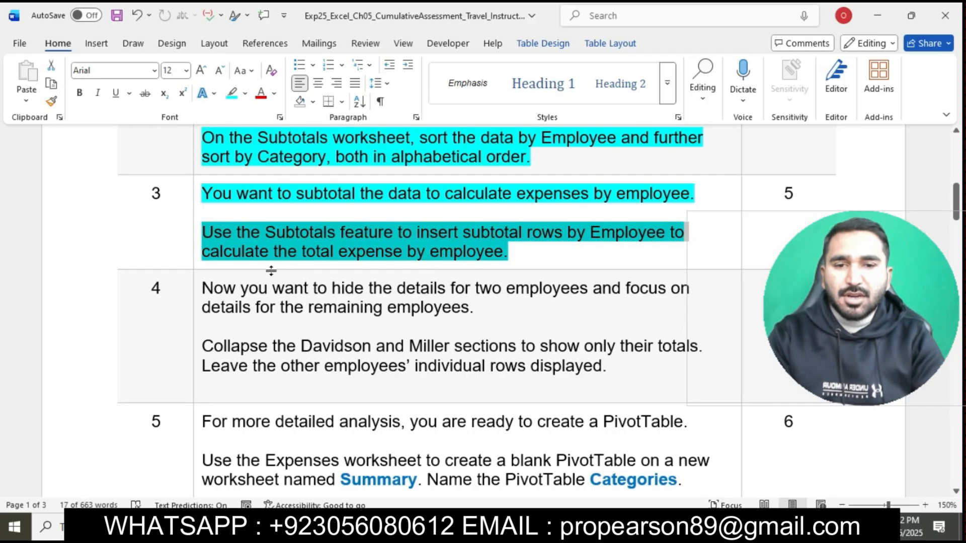
Step: In Excel, start the Subtotal command on the Subtotals worksheet data, grouping at each change in Employee with the Sum function
{"action": "key", "text": "alt+Tab"}
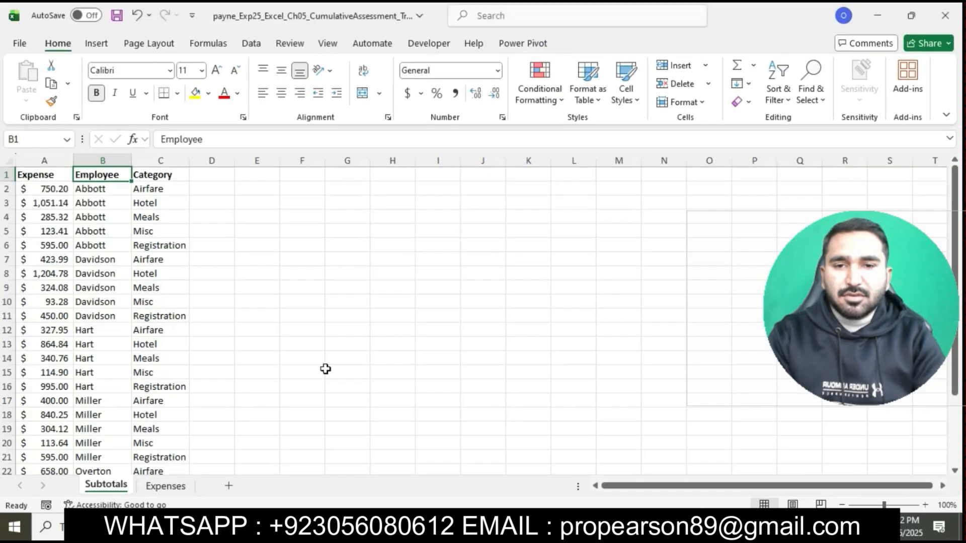
{"action": "left_click", "coordinate": [159, 330]}
{"action": "left_click", "coordinate": [251, 43]}
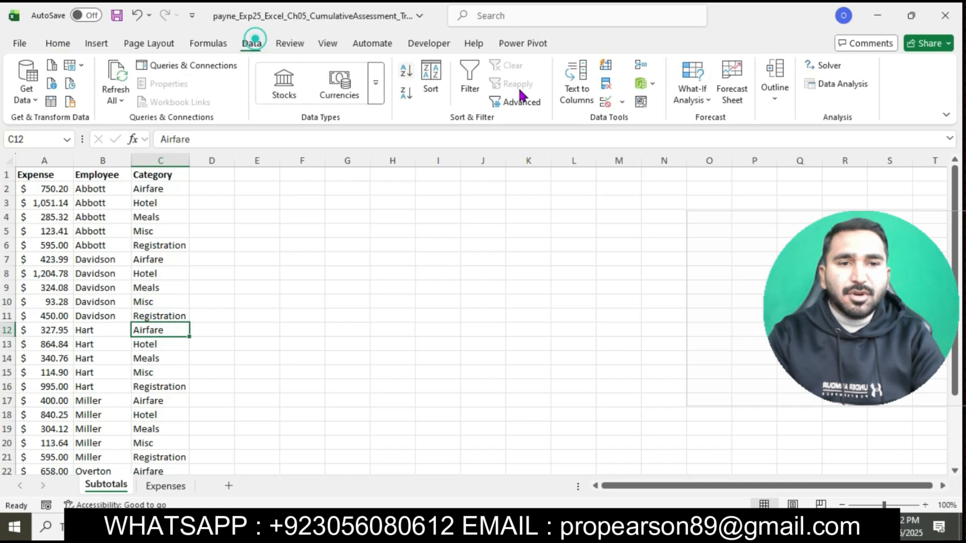
{"action": "left_click", "coordinate": [770, 96]}
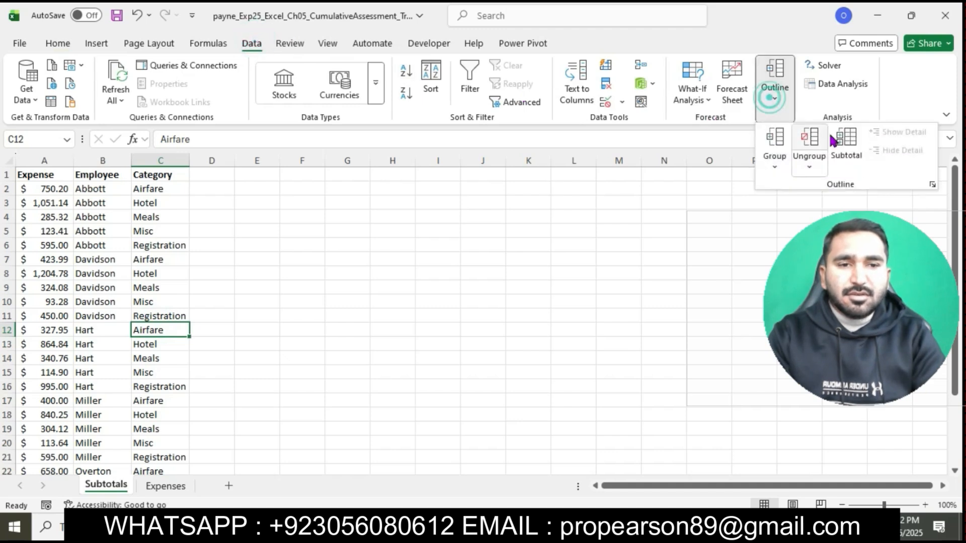
{"action": "left_click", "coordinate": [842, 143]}
{"action": "left_click", "coordinate": [660, 160]}
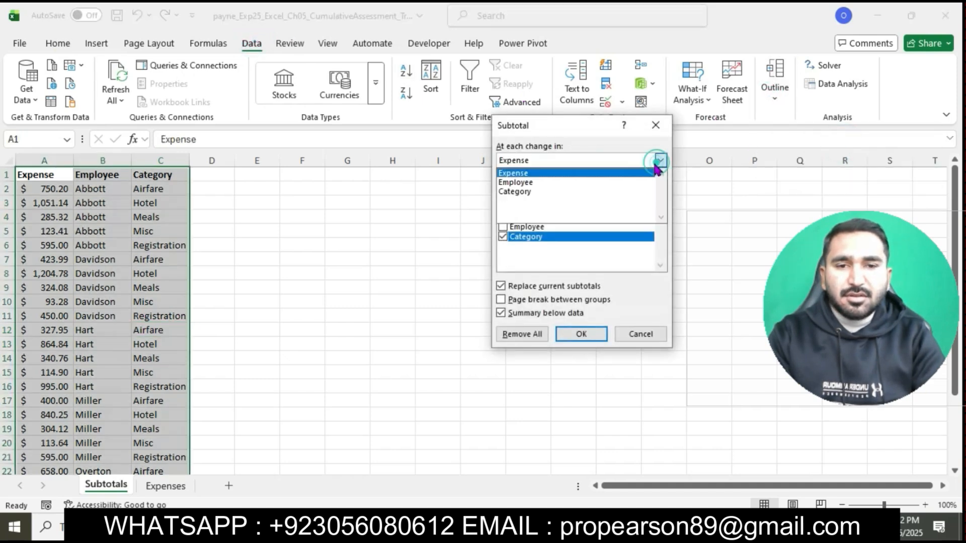
{"action": "left_click", "coordinate": [596, 182]}
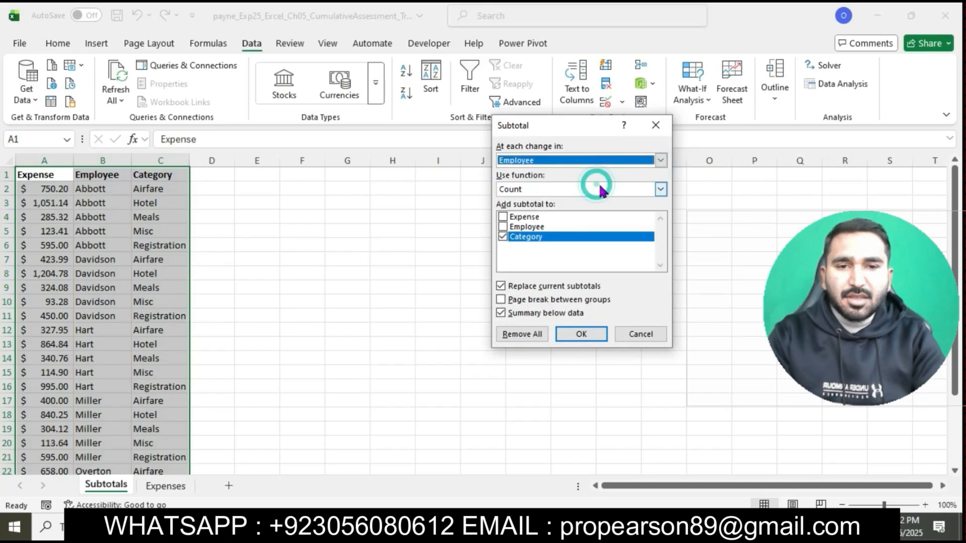
{"action": "left_click", "coordinate": [661, 189]}
{"action": "left_click", "coordinate": [609, 209]}
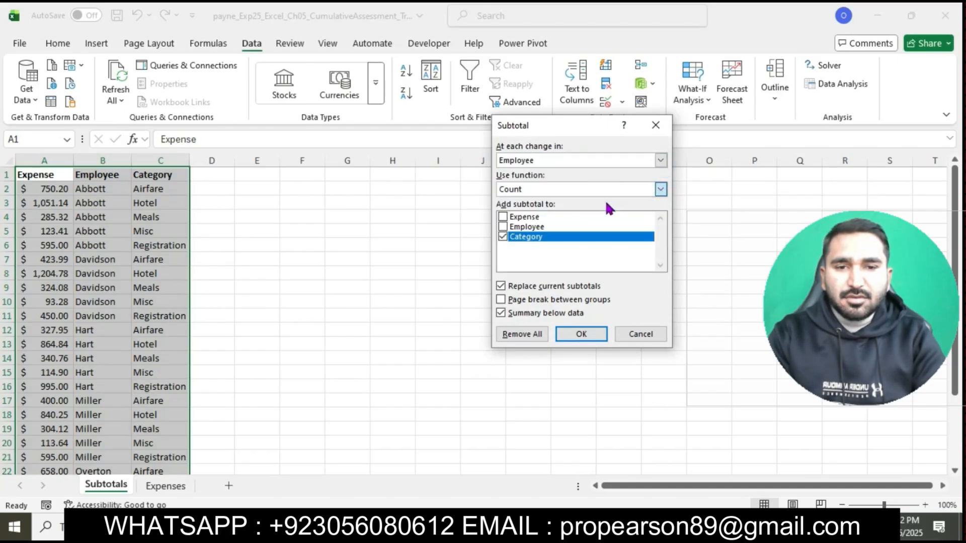
Step: Add the subtotal to the Expense column only, leaving Employee and Category out, and apply the subtotals
{"action": "left_click", "coordinate": [504, 229]}
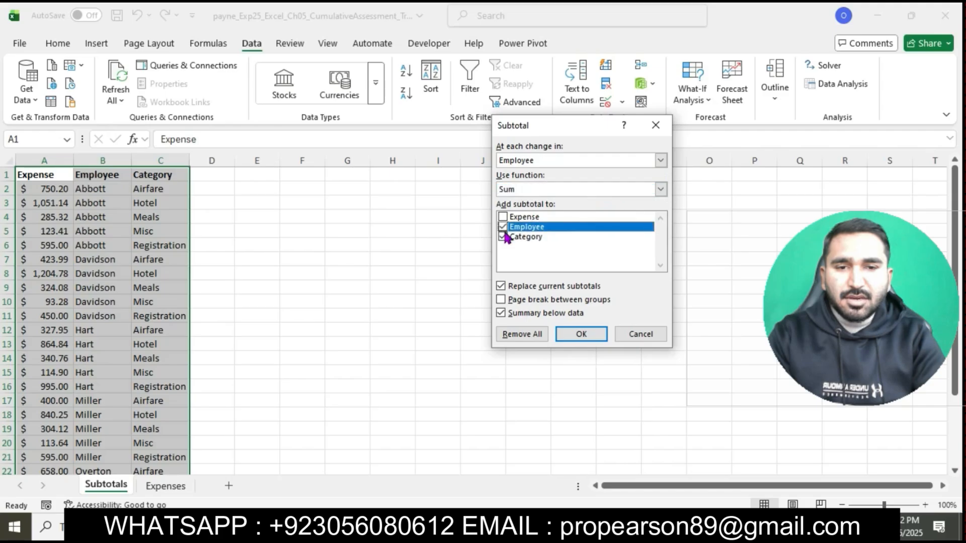
{"action": "left_click", "coordinate": [504, 237]}
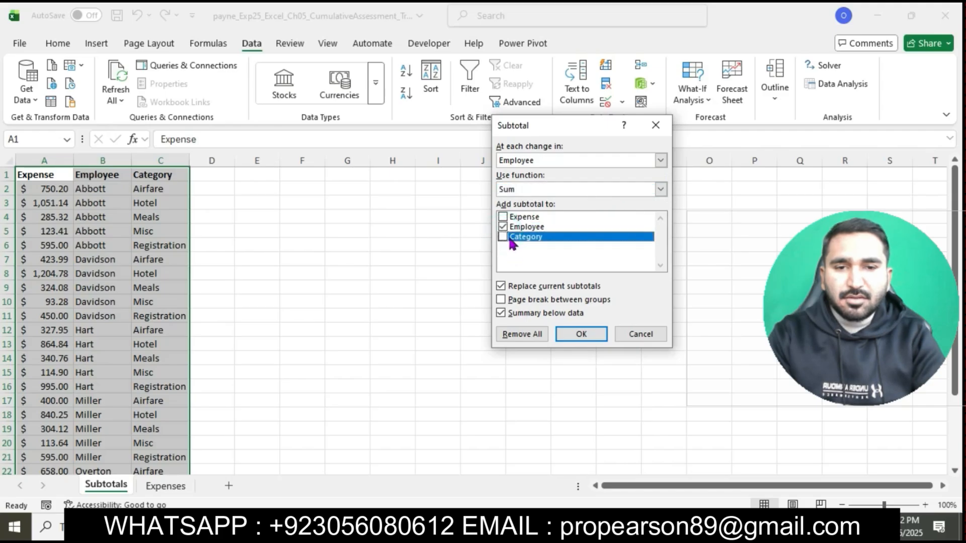
{"action": "left_click", "coordinate": [503, 217]}
{"action": "left_click", "coordinate": [503, 227]}
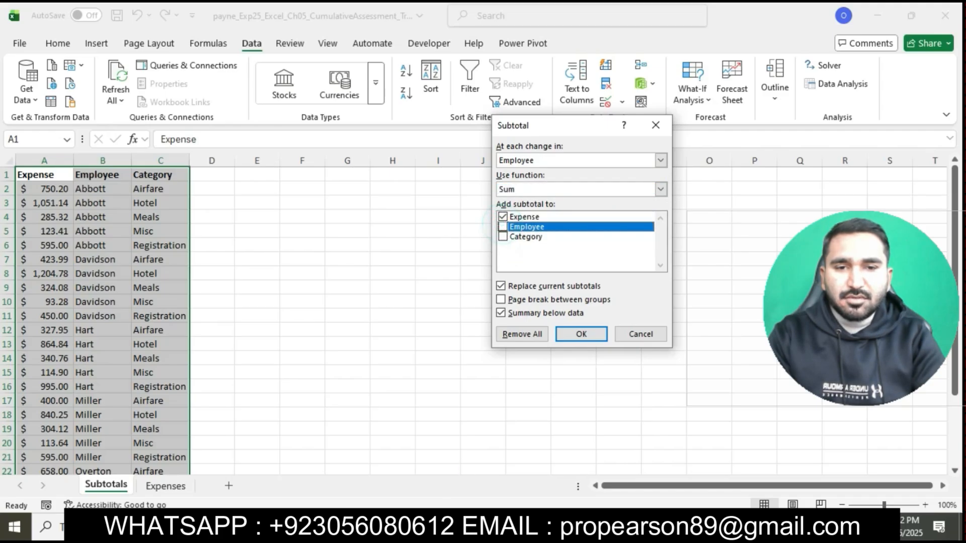
{"action": "left_click", "coordinate": [581, 334]}
{"action": "left_click", "coordinate": [434, 529]}
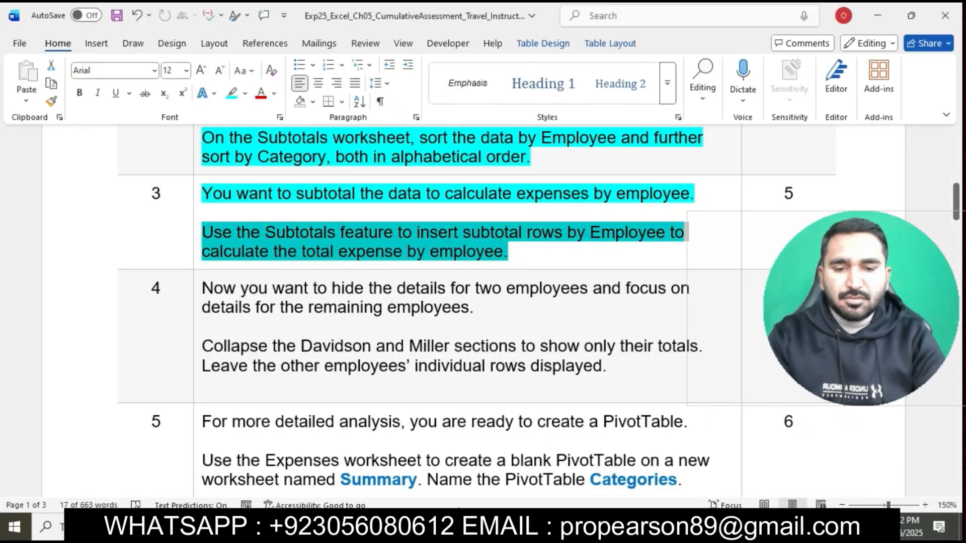
{"action": "left_click", "coordinate": [464, 529]}
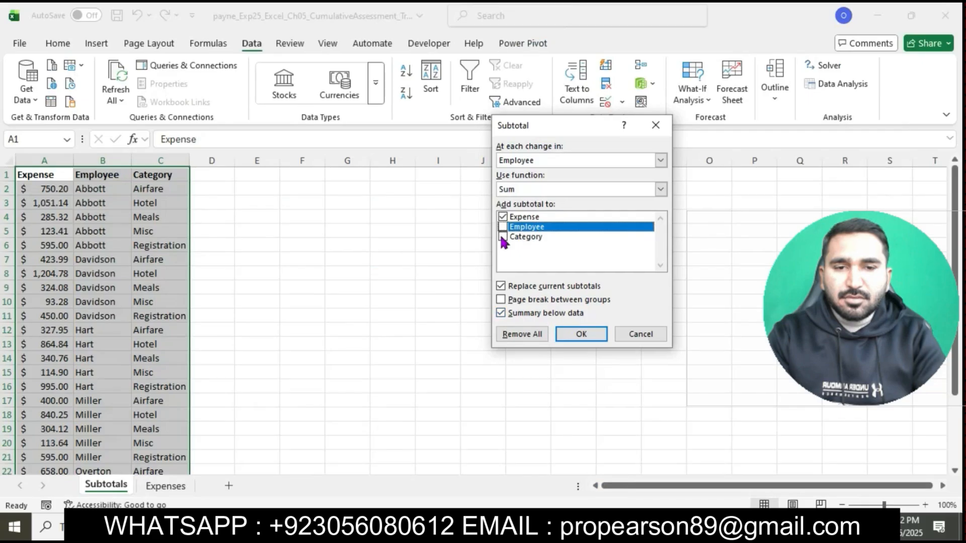
{"action": "left_click", "coordinate": [582, 334]}
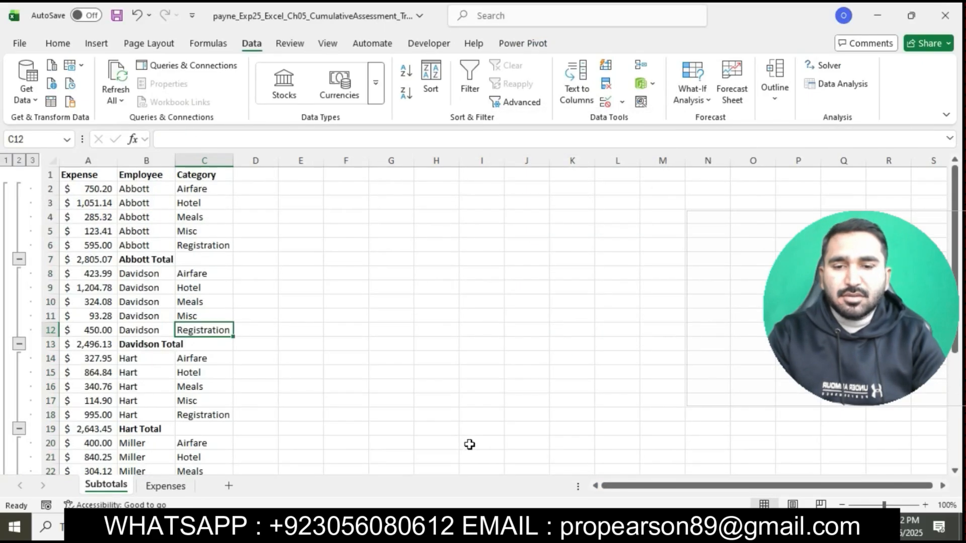
Step: Return to the Word instructions, highlight the step 4 text in turquoise, and select its sentence about collapsing two employees' sections
{"action": "left_click", "coordinate": [478, 528]}
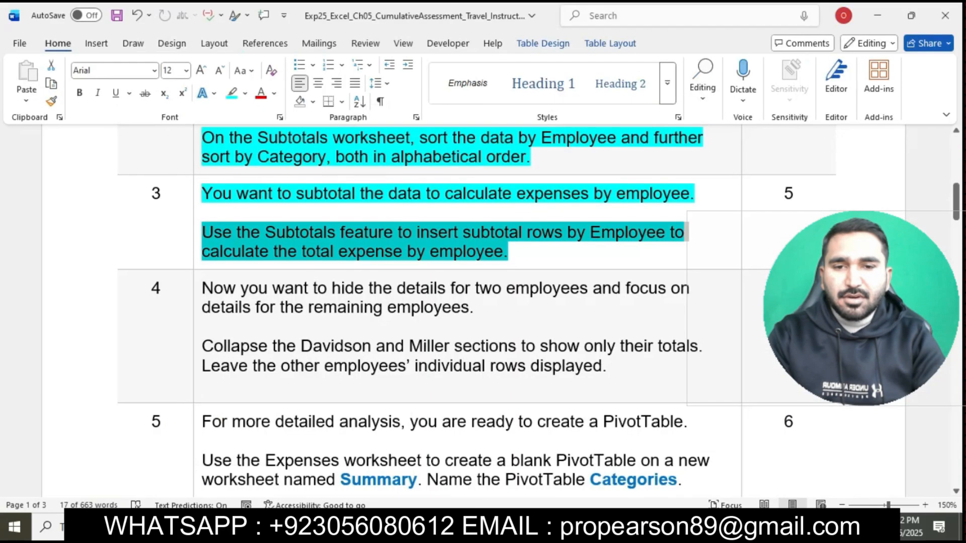
{"action": "left_click", "coordinate": [515, 255]}
{"action": "scroll", "coordinate": [516, 257], "scroll_direction": "down", "scroll_amount": 2}
{"action": "scroll", "coordinate": [516, 257], "scroll_direction": "down", "scroll_amount": 1}
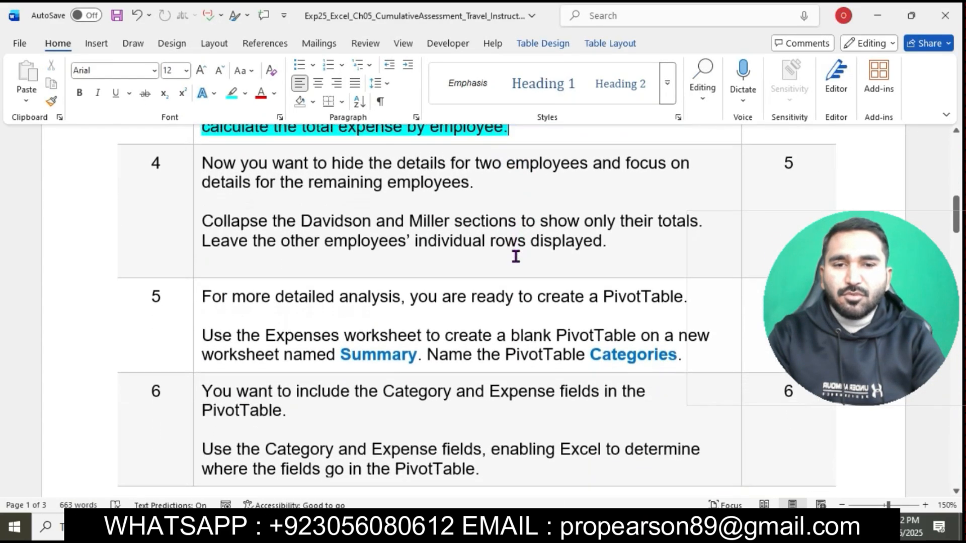
{"action": "left_click", "coordinate": [198, 159]}
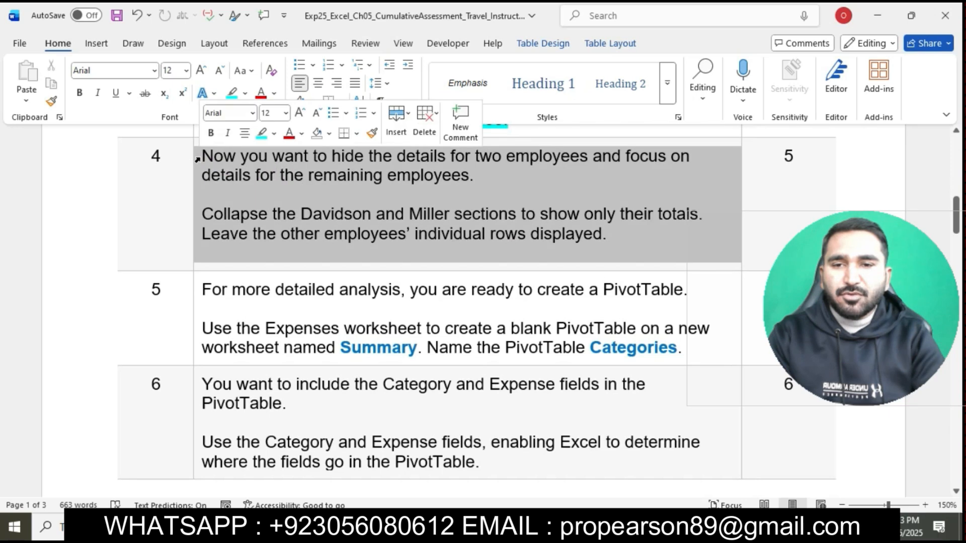
{"action": "left_click", "coordinate": [262, 140]}
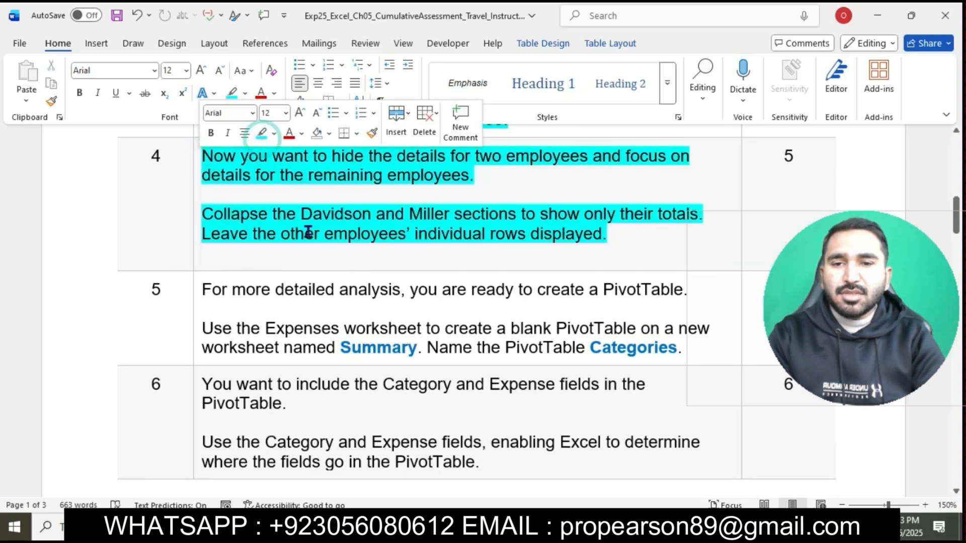
{"action": "left_click", "coordinate": [308, 233]}
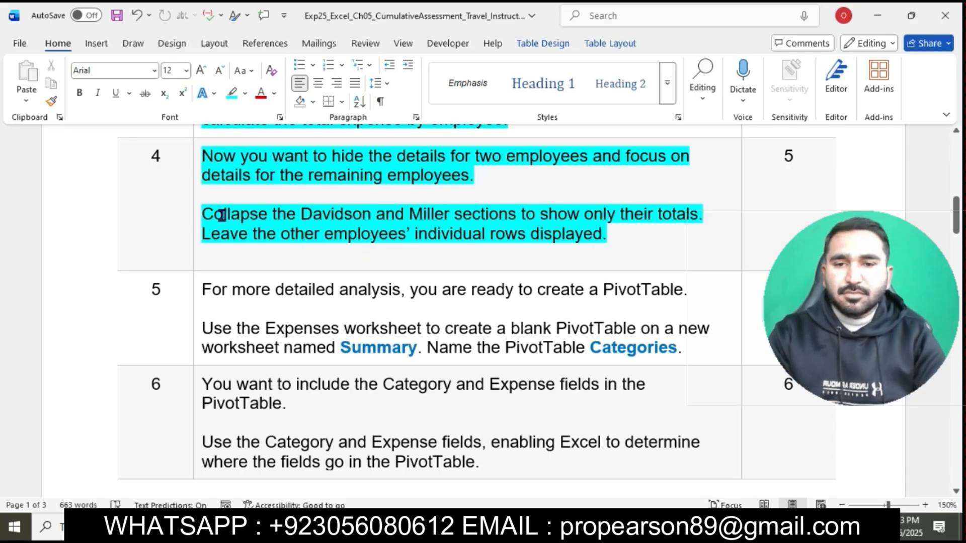
{"action": "left_click_drag", "start_coordinate": [208, 214], "coordinate": [705, 213]}
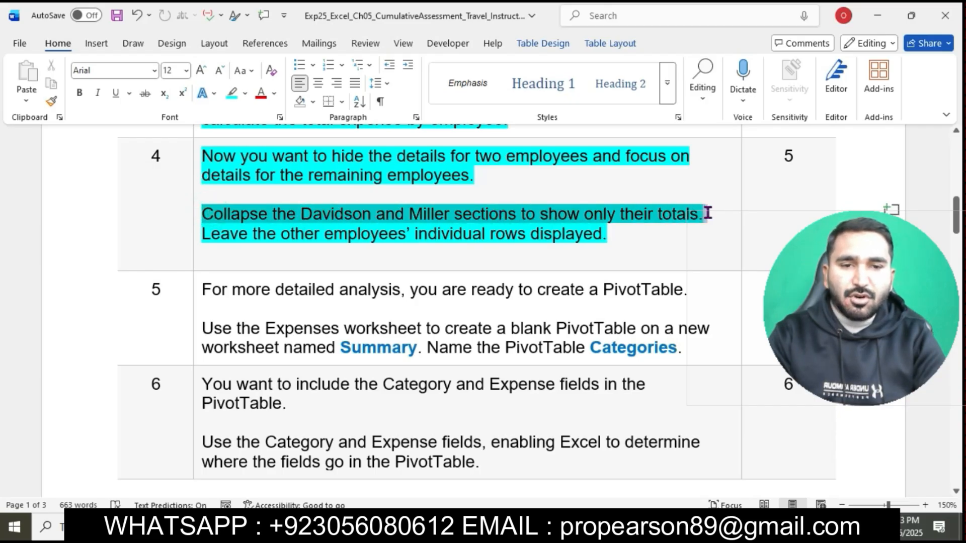
Step: In Excel, collapse the second and fourth employees' groups on the Subtotals worksheet to show only their total rows
{"action": "key", "text": "alt+Tab"}
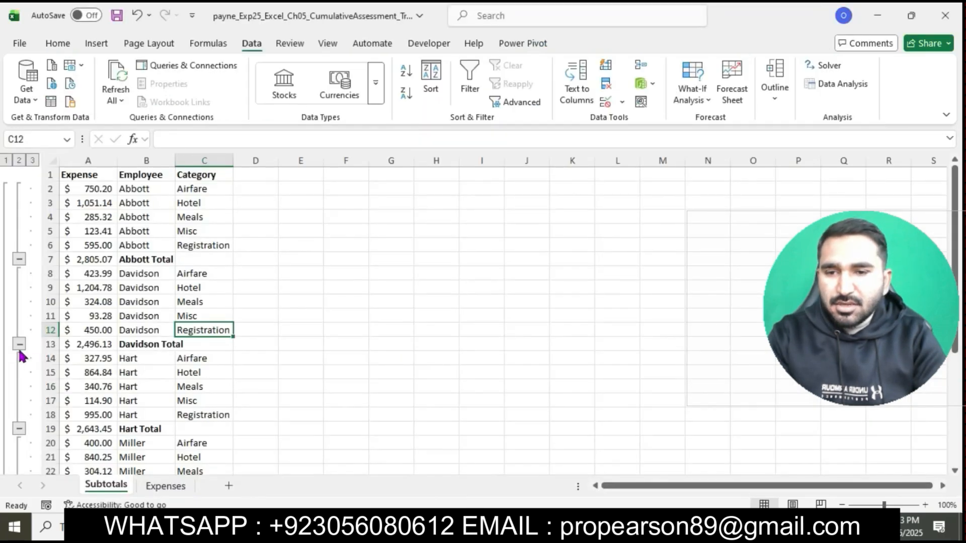
{"action": "left_click", "coordinate": [19, 345]}
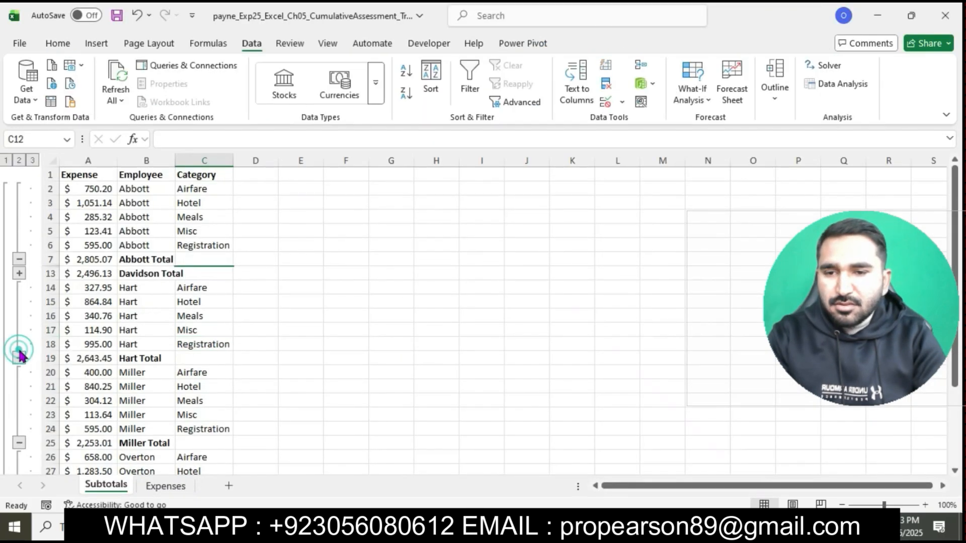
{"action": "left_click", "coordinate": [20, 443]}
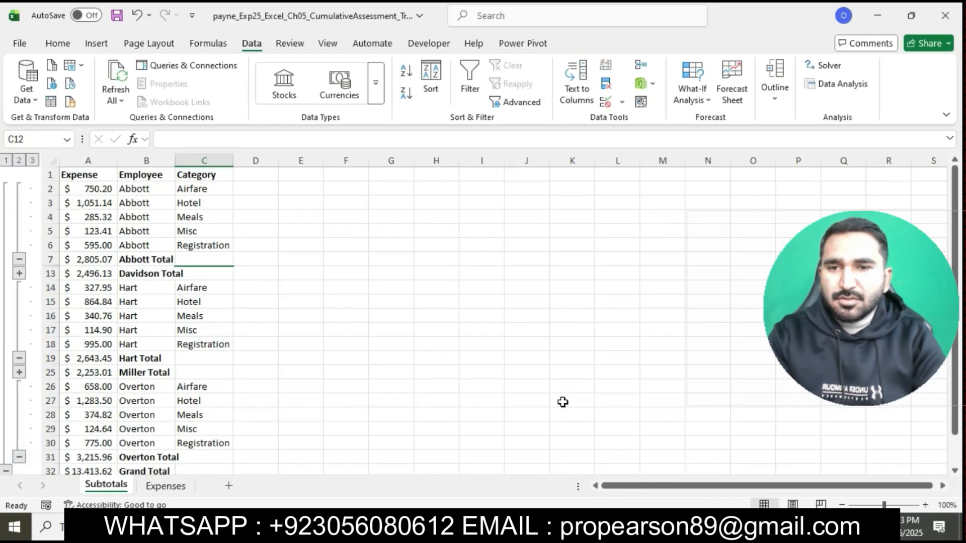
Step: Review the step 4 sentence about leaving the other employees' rows displayed in Word and check the Subtotals worksheet in Excel against it
{"action": "left_click", "coordinate": [503, 527]}
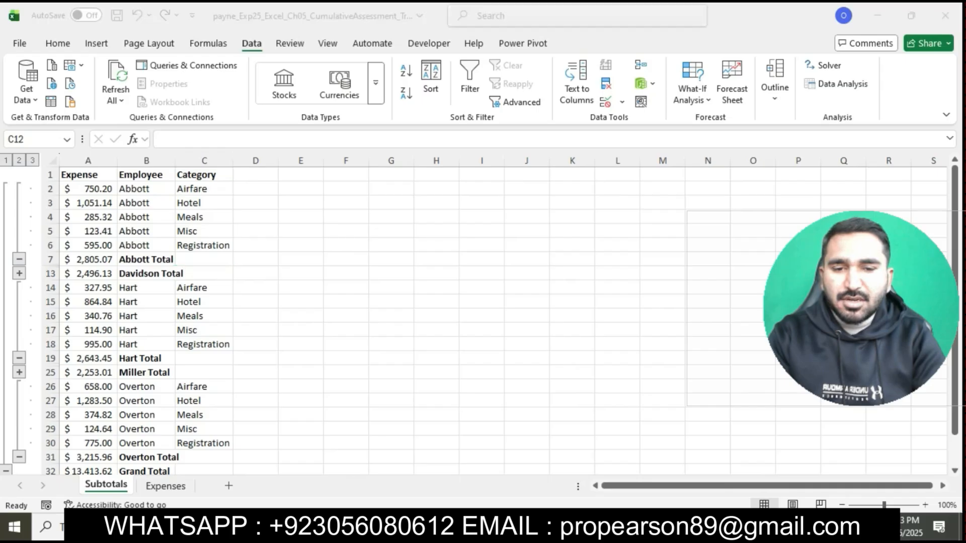
{"action": "left_click_drag", "start_coordinate": [207, 240], "coordinate": [590, 235]}
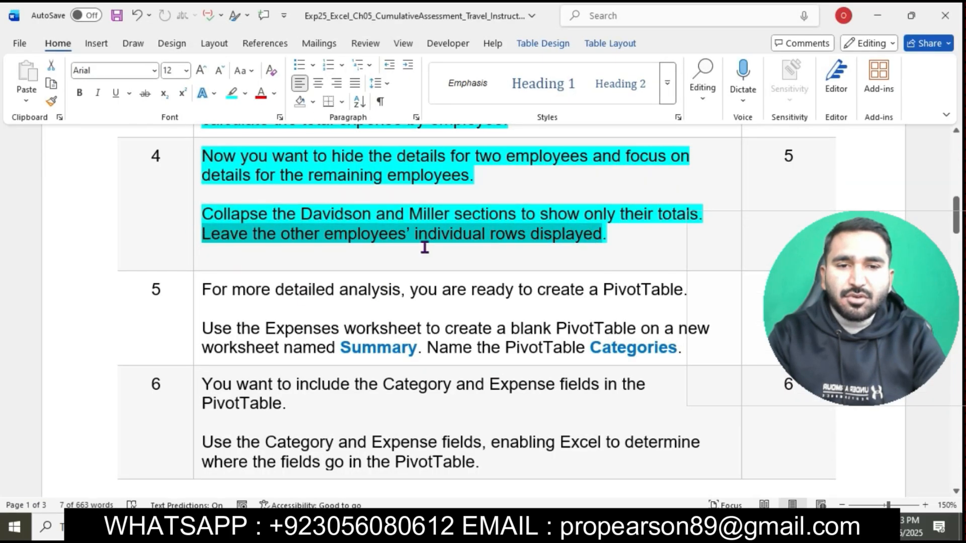
{"action": "left_click", "coordinate": [503, 527]}
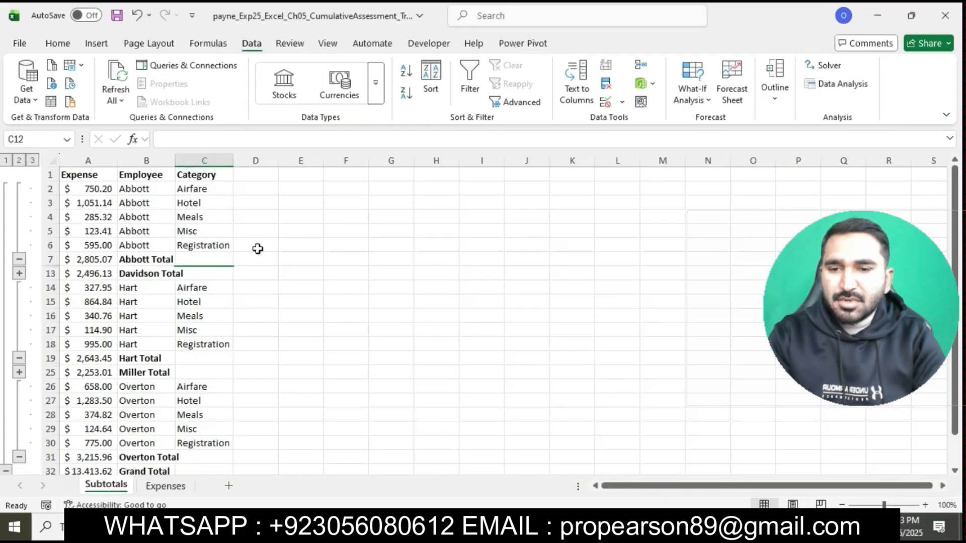
{"action": "scroll", "coordinate": [158, 374], "scroll_direction": "down", "scroll_amount": 3}
{"action": "scroll", "coordinate": [159, 377], "scroll_direction": "up", "scroll_amount": 3}
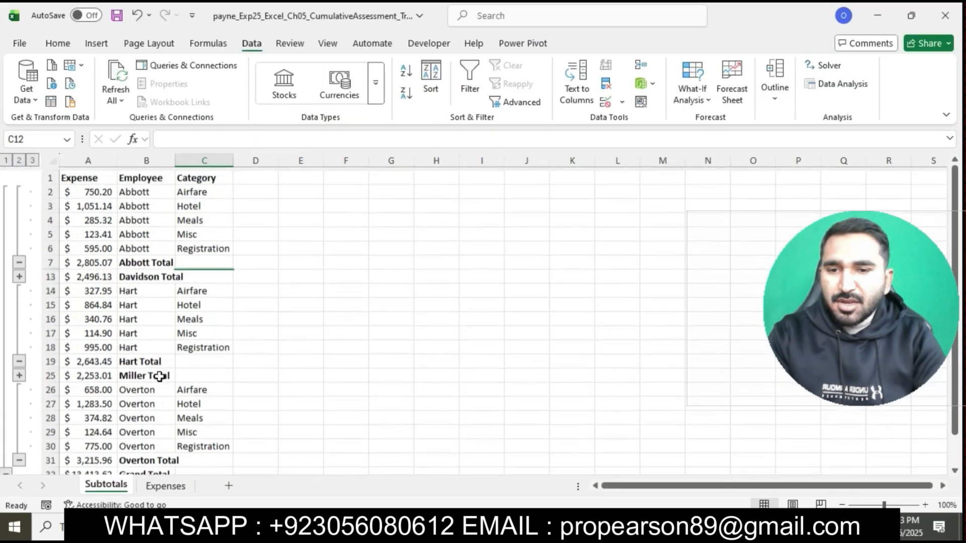
Step: Return to the Word instructions, highlight the step 5 text in turquoise, and select its sentence about creating a blank PivotTable on the Summary worksheet
{"action": "left_click", "coordinate": [475, 527]}
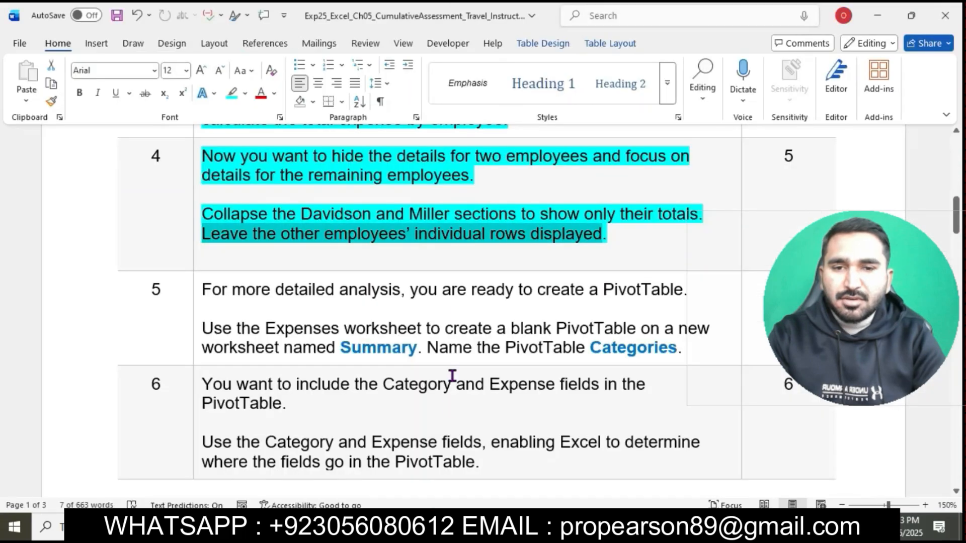
{"action": "scroll", "coordinate": [457, 265], "scroll_direction": "down", "scroll_amount": 3}
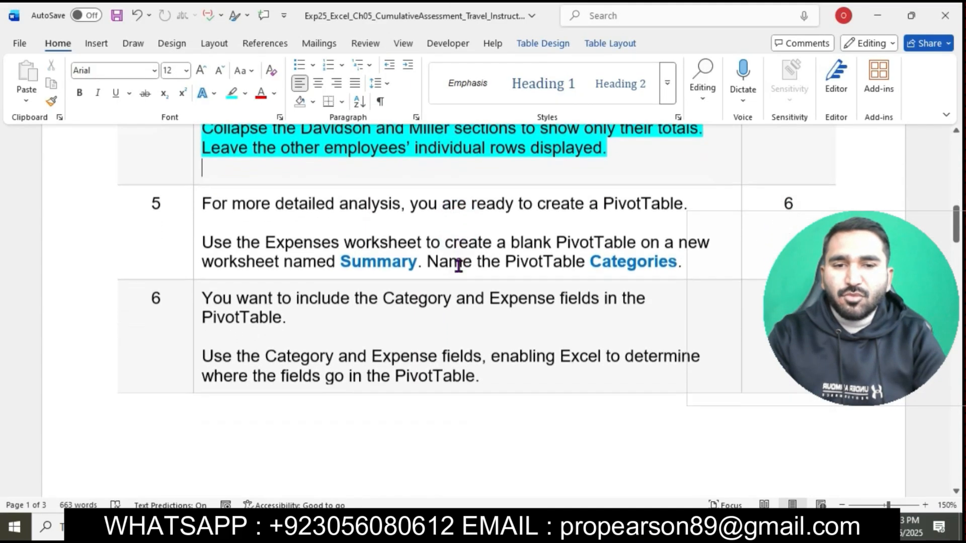
{"action": "left_click", "coordinate": [200, 184]}
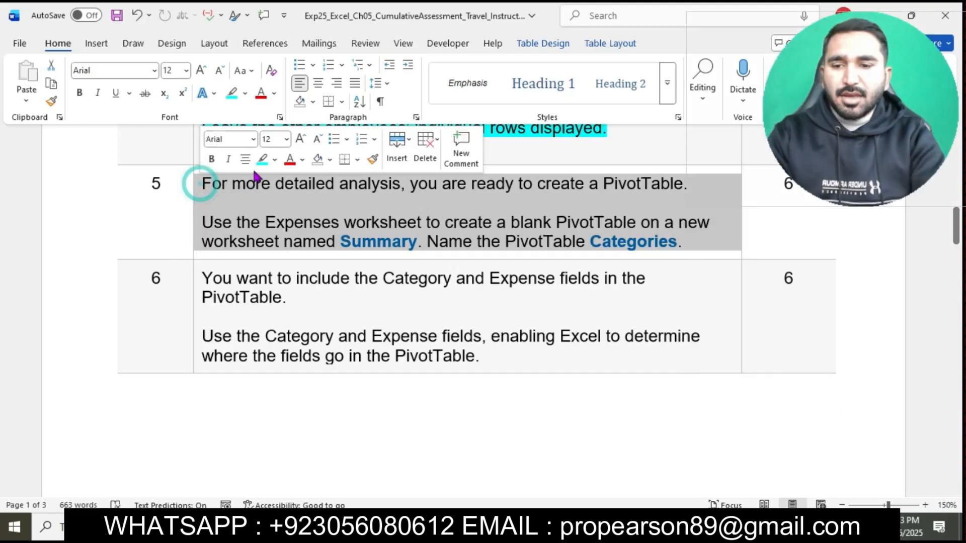
{"action": "left_click", "coordinate": [261, 159]}
{"action": "left_click", "coordinate": [276, 205]}
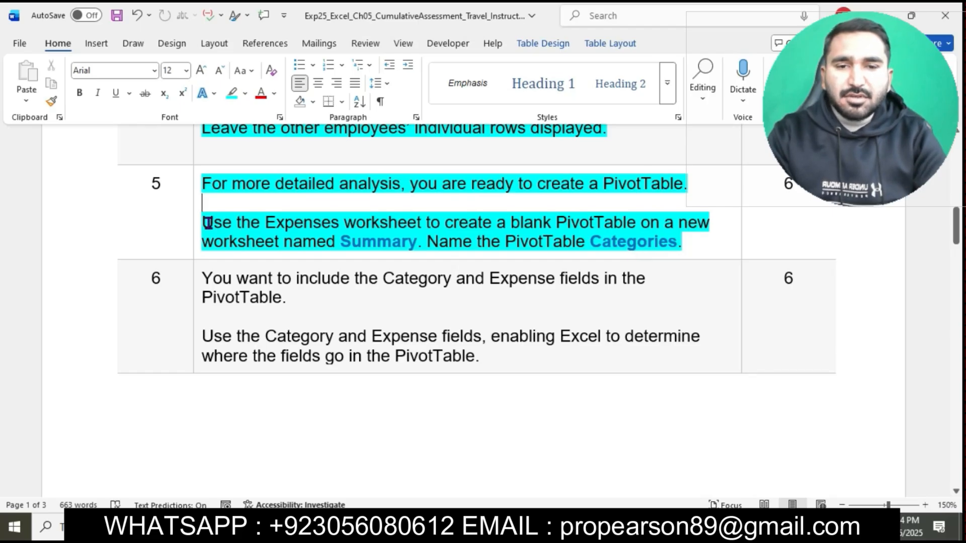
{"action": "left_click_drag", "start_coordinate": [206, 222], "coordinate": [408, 246]}
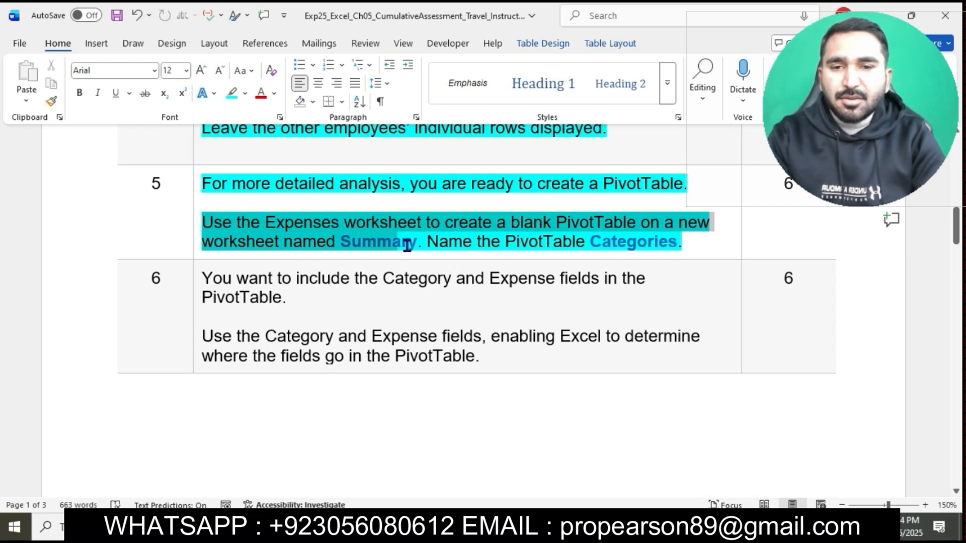
{"action": "left_click_drag", "start_coordinate": [407, 246], "coordinate": [416, 244]}
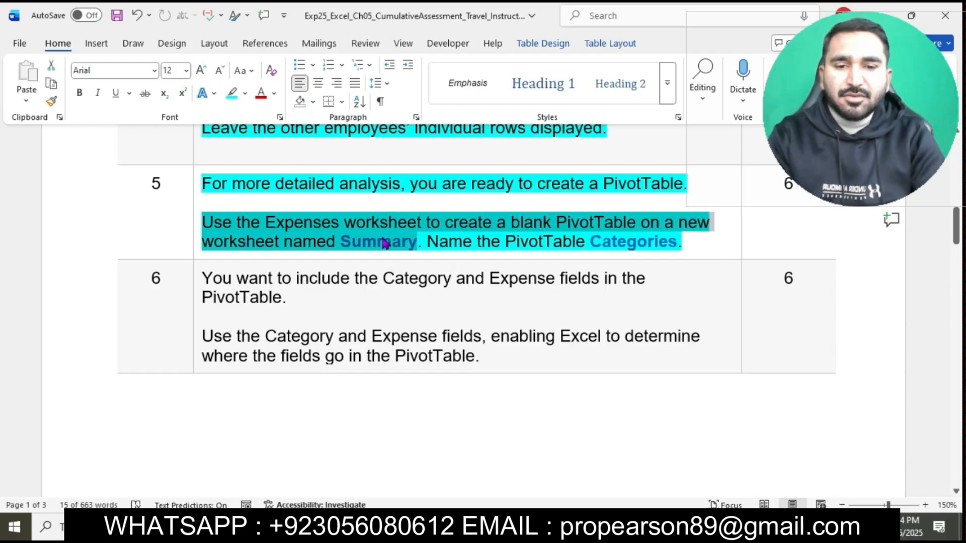
Step: Switch to Excel and start a PivotTable from the Expenses worksheet's data range A1:C26
{"action": "key", "text": "alt+Tab"}
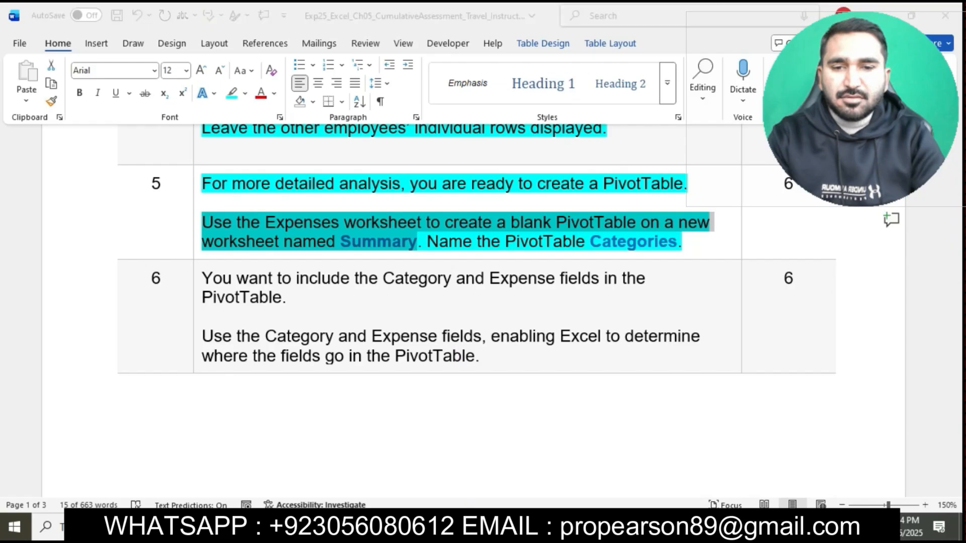
{"action": "left_click", "coordinate": [130, 288]}
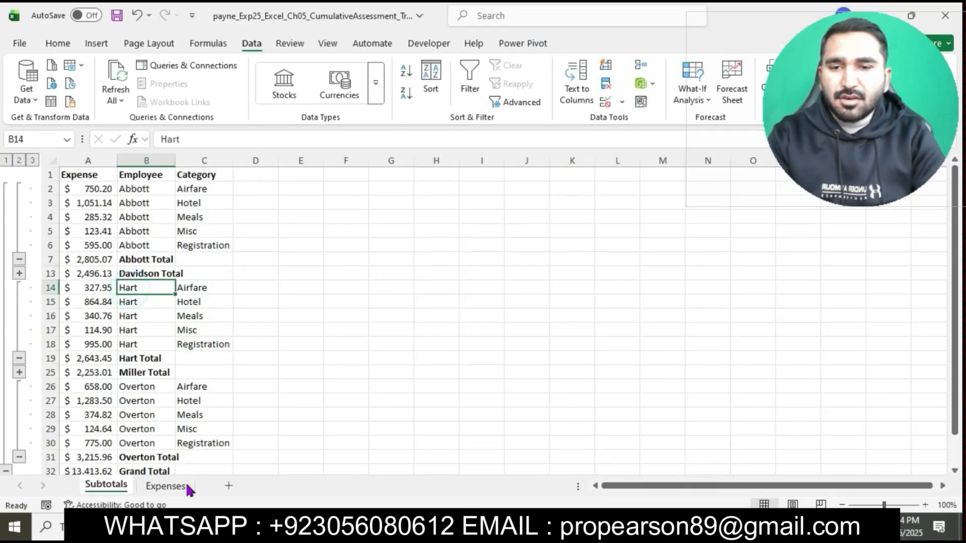
{"action": "left_click", "coordinate": [166, 487]}
{"action": "left_click", "coordinate": [118, 328]}
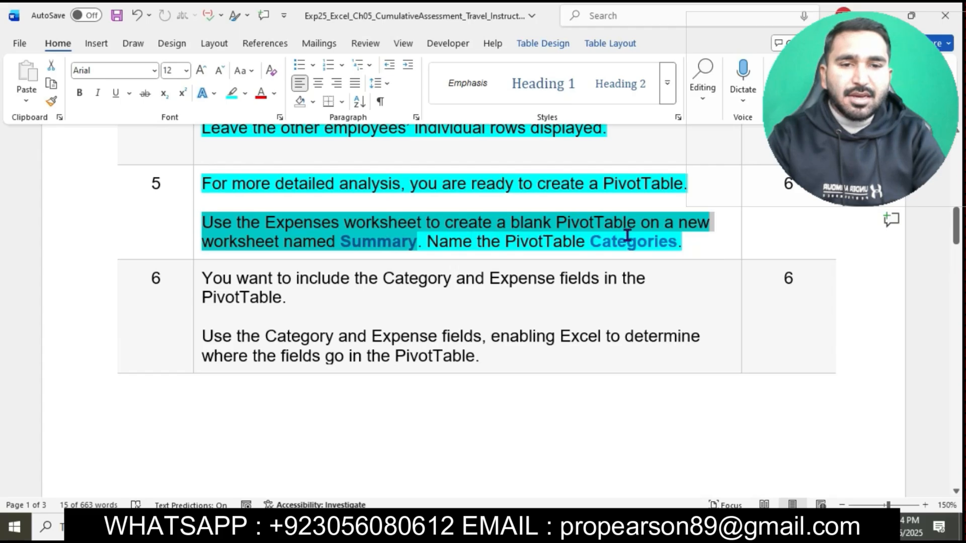
{"action": "left_click", "coordinate": [457, 527]}
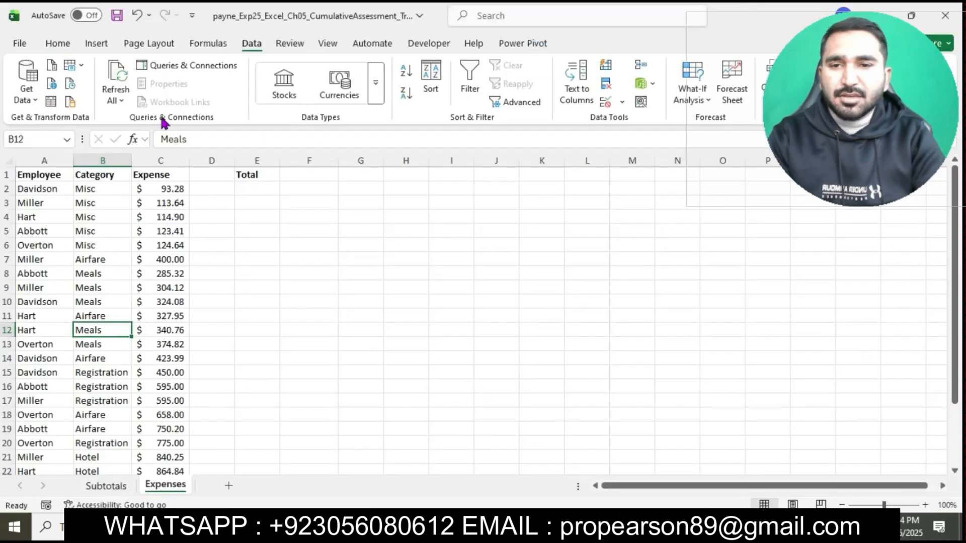
{"action": "left_click", "coordinate": [96, 43]}
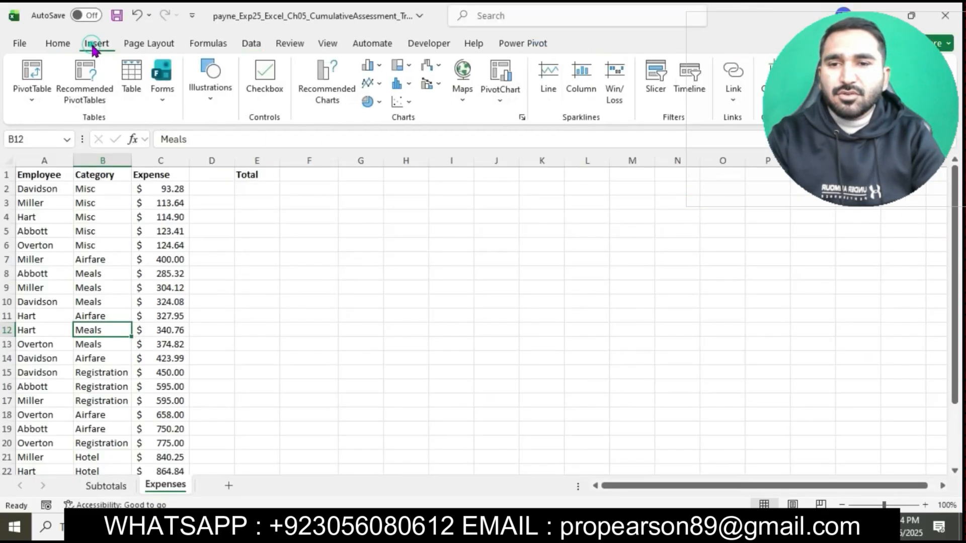
{"action": "left_click", "coordinate": [32, 75]}
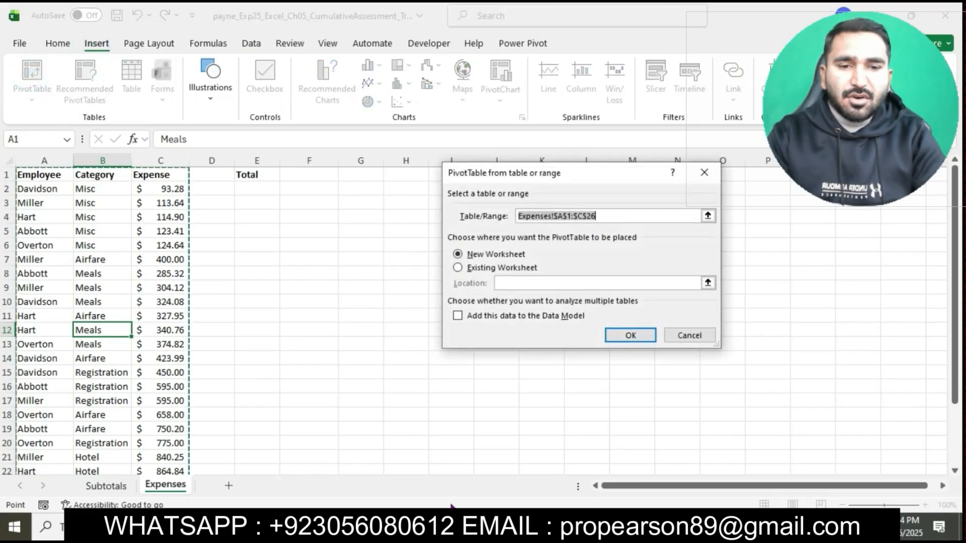
Step: Copy the worksheet name Summary from the step 5 text in Word and return to the PivotTable setup in Excel
{"action": "left_click", "coordinate": [450, 526]}
{"action": "left_click", "coordinate": [365, 256]}
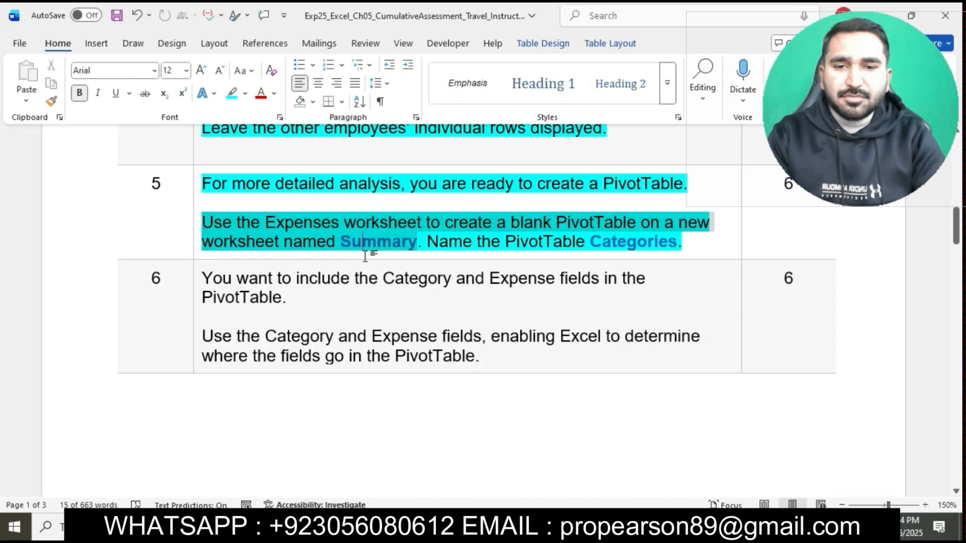
{"action": "double_click", "coordinate": [345, 244]}
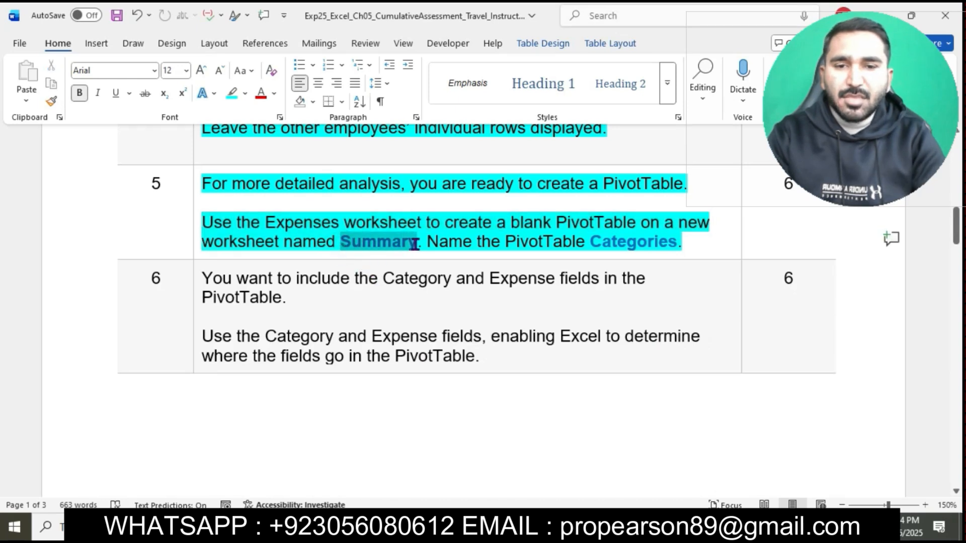
{"action": "key", "text": "ctrl+c"}
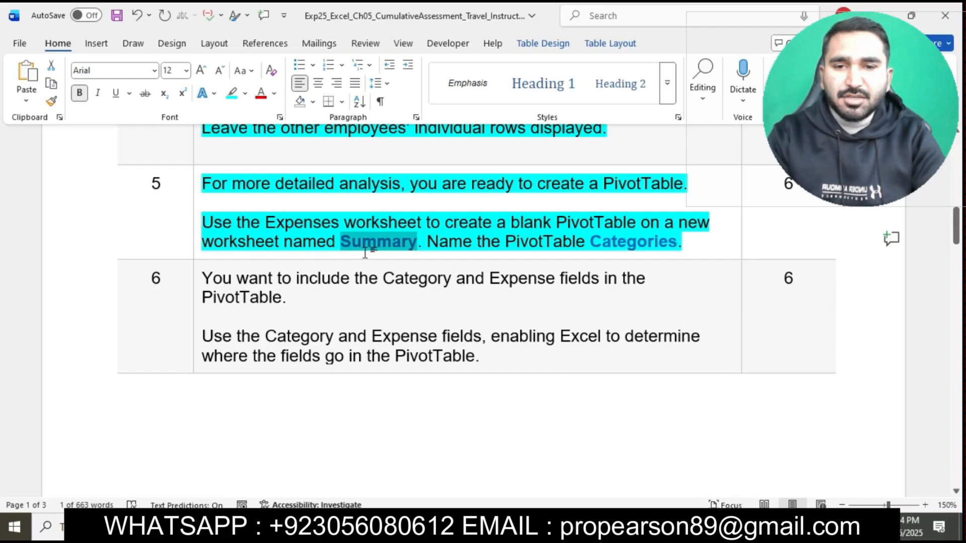
{"action": "key", "text": "alt+Tab"}
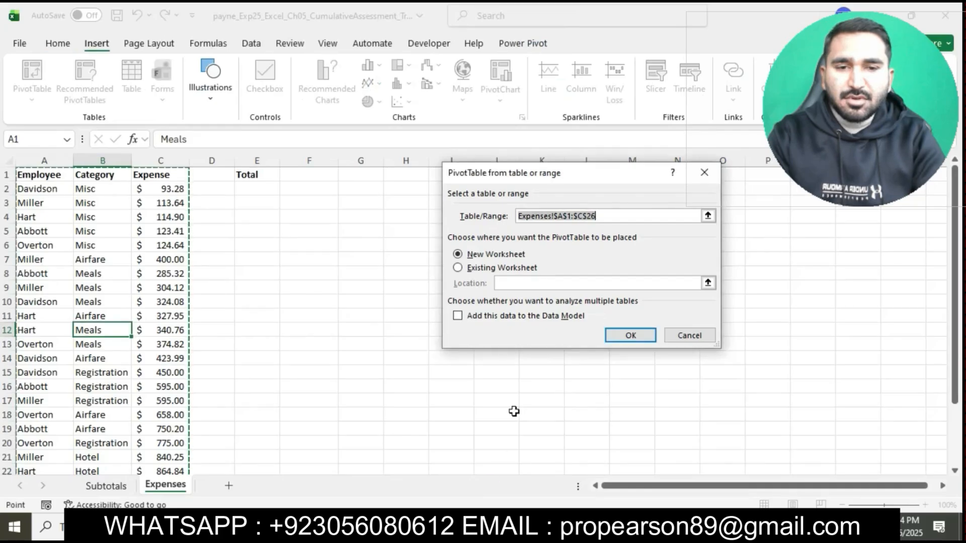
Step: Create the blank PivotTable on a new worksheet and rename that worksheet Summary
{"action": "left_click", "coordinate": [622, 336]}
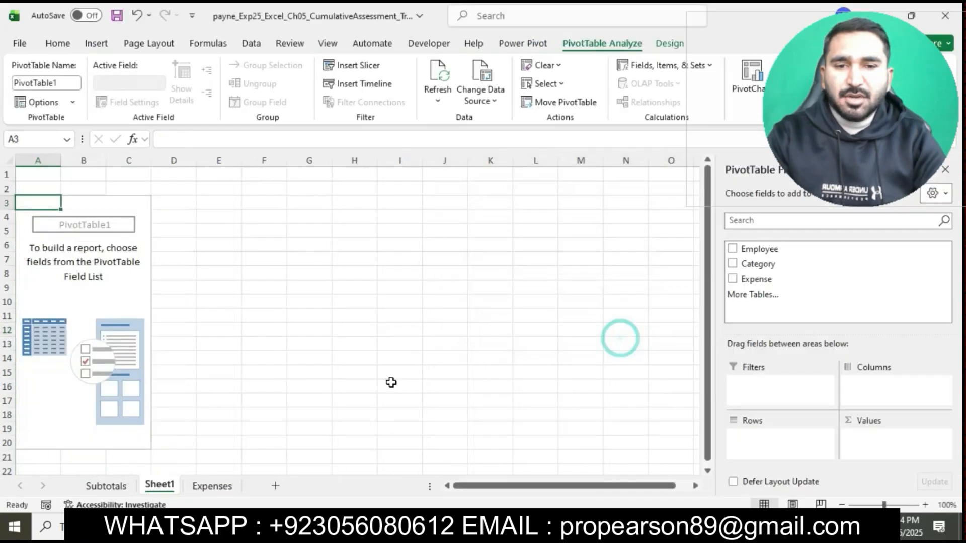
{"action": "right_click", "coordinate": [171, 485]}
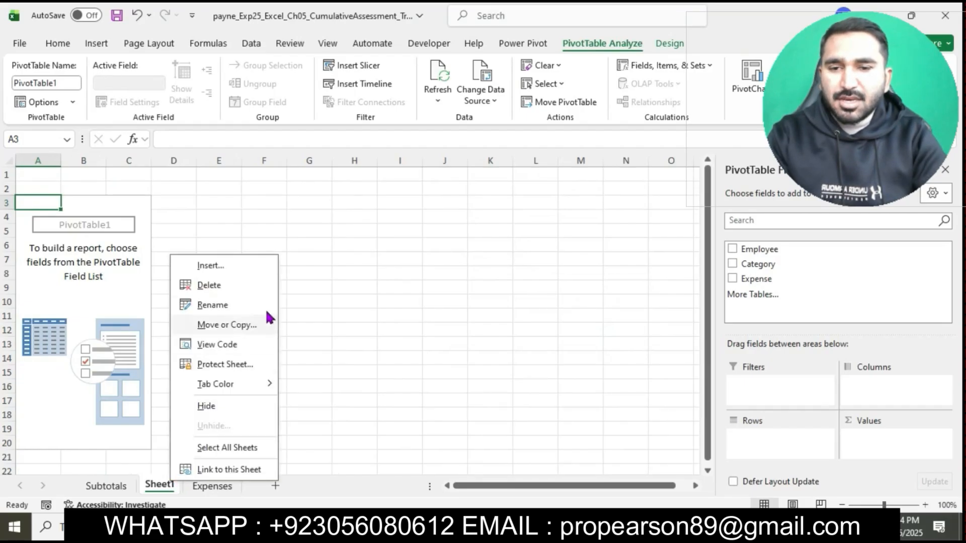
{"action": "left_click", "coordinate": [232, 305]}
{"action": "type", "text": "Summary"}
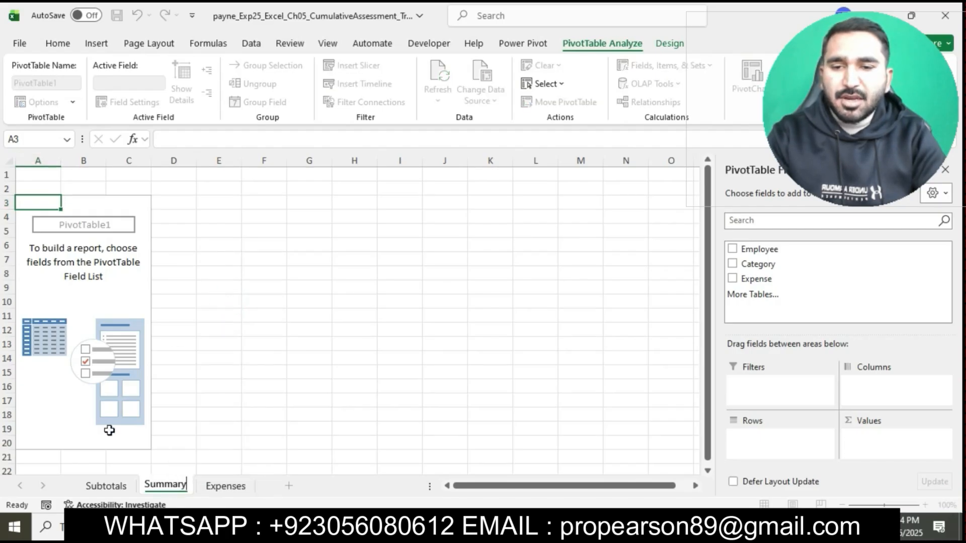
{"action": "left_click", "coordinate": [118, 443]}
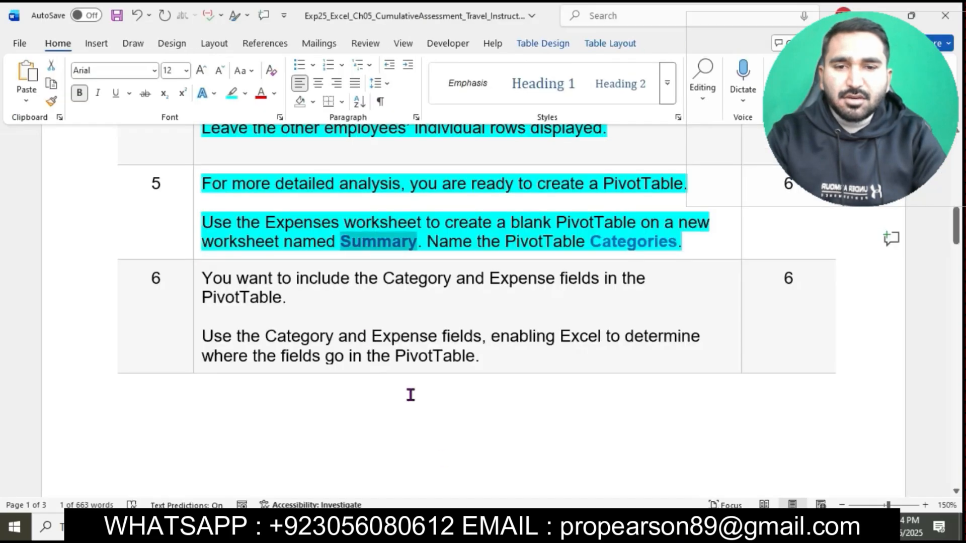
Step: Select the PivotTable name in Word's step 5 text and, in Excel, name the PivotTable on the Summary worksheet Categories
{"action": "left_click_drag", "start_coordinate": [589, 242], "coordinate": [678, 254]}
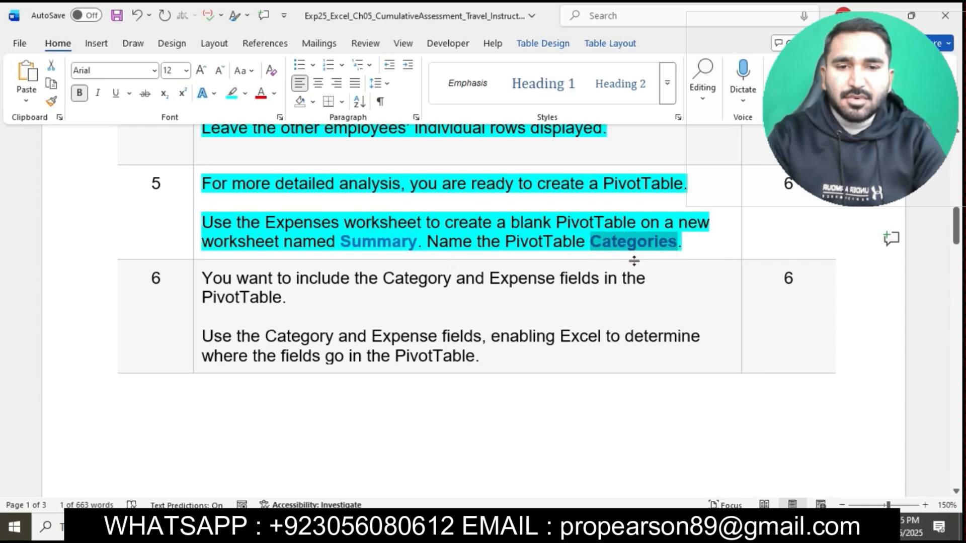
{"action": "left_click", "coordinate": [478, 527]}
{"action": "left_click", "coordinate": [99, 204]}
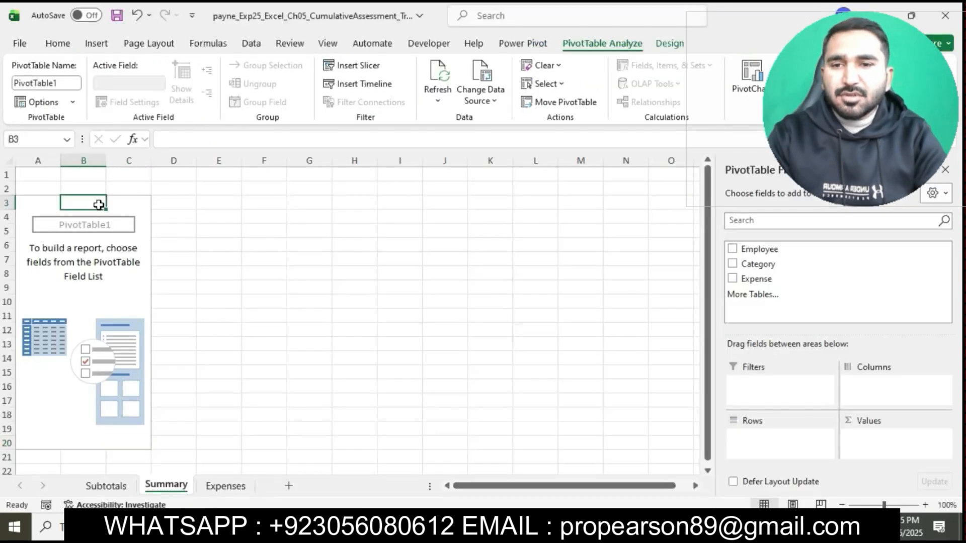
{"action": "left_click", "coordinate": [98, 205]}
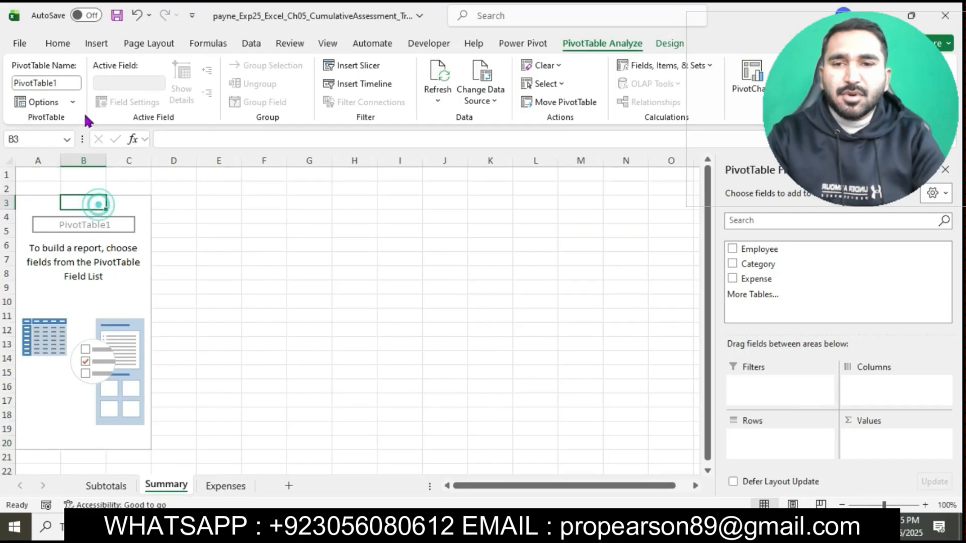
{"action": "left_click", "coordinate": [65, 83]}
{"action": "type", "text": "Categories"}
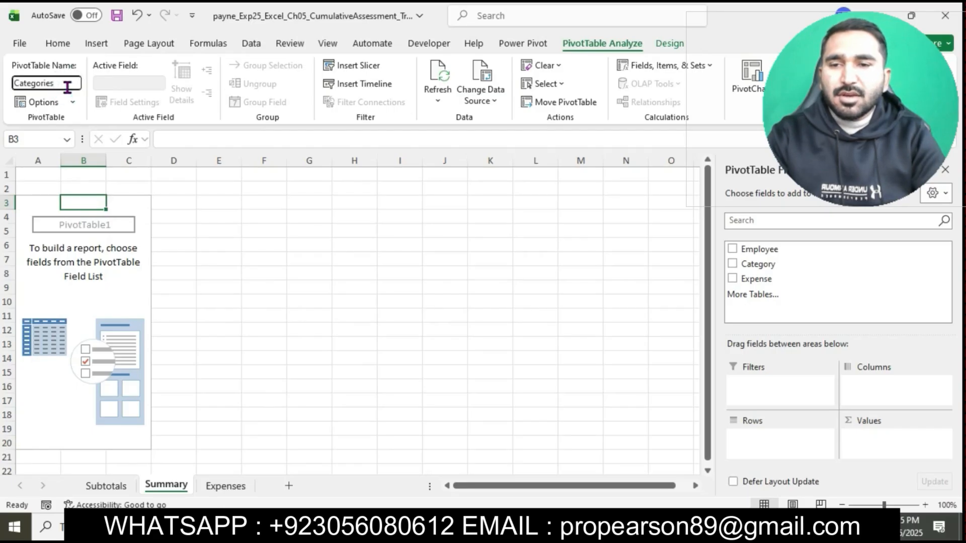
{"action": "key", "text": "Return"}
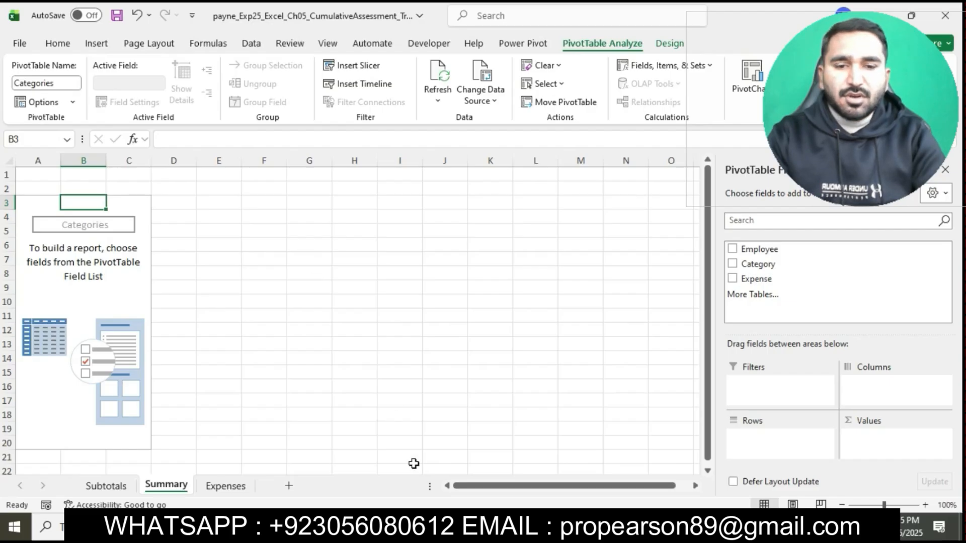
Step: Return to the Word instructions, highlight the step 6 text in turquoise, and select its sentence about using the Category and Expense fields
{"action": "left_click", "coordinate": [425, 527]}
{"action": "left_click", "coordinate": [571, 242]}
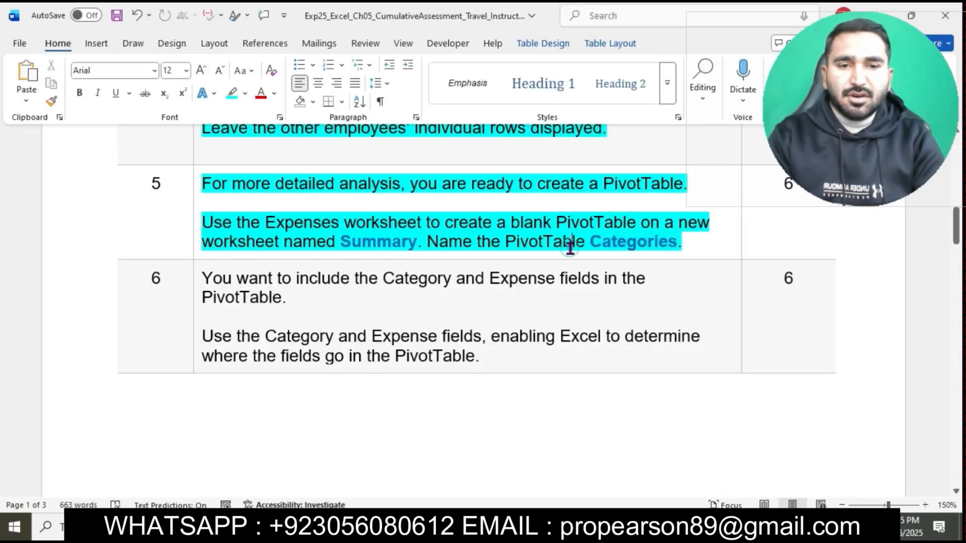
{"action": "scroll", "coordinate": [569, 246], "scroll_direction": "down", "scroll_amount": 1}
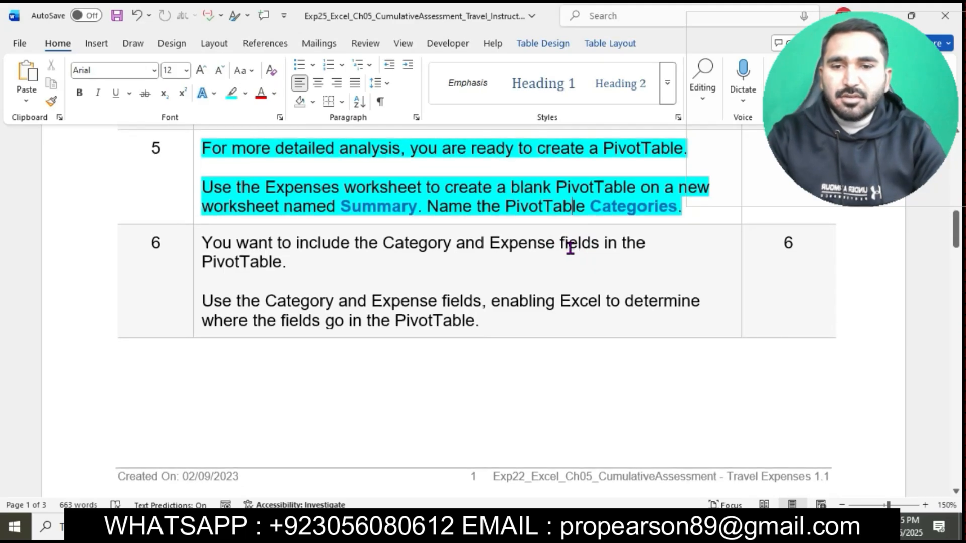
{"action": "scroll", "coordinate": [570, 247], "scroll_direction": "down", "scroll_amount": 2}
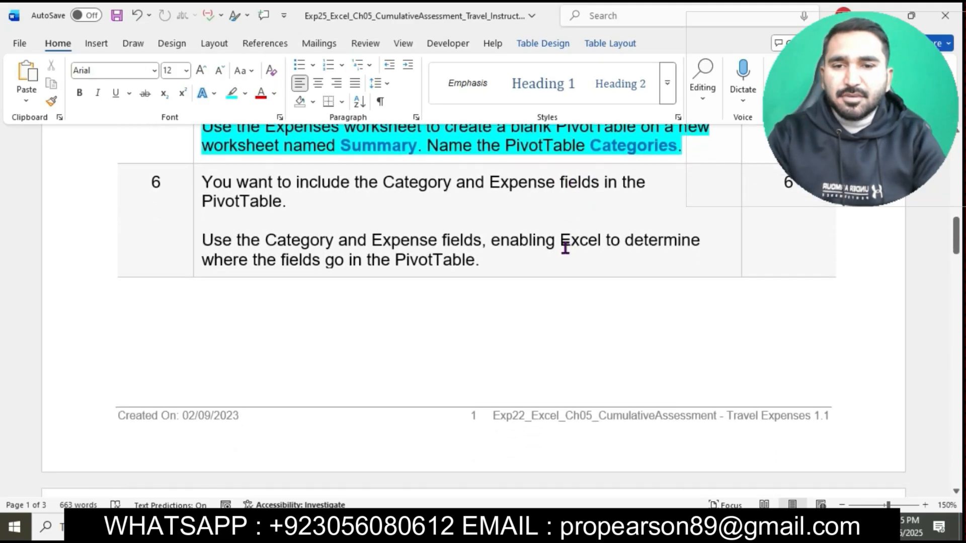
{"action": "left_click", "coordinate": [199, 182]}
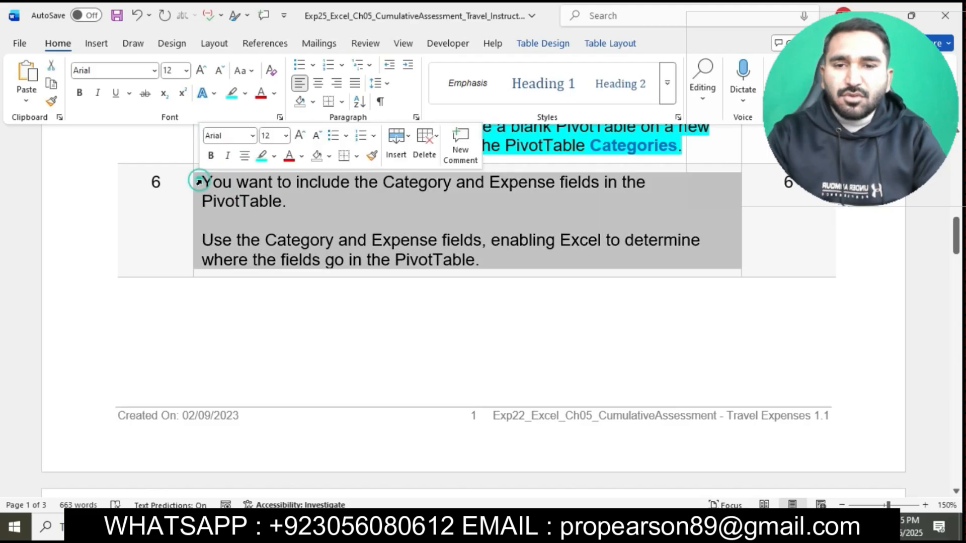
{"action": "left_click", "coordinate": [261, 156]}
{"action": "left_click", "coordinate": [304, 227]}
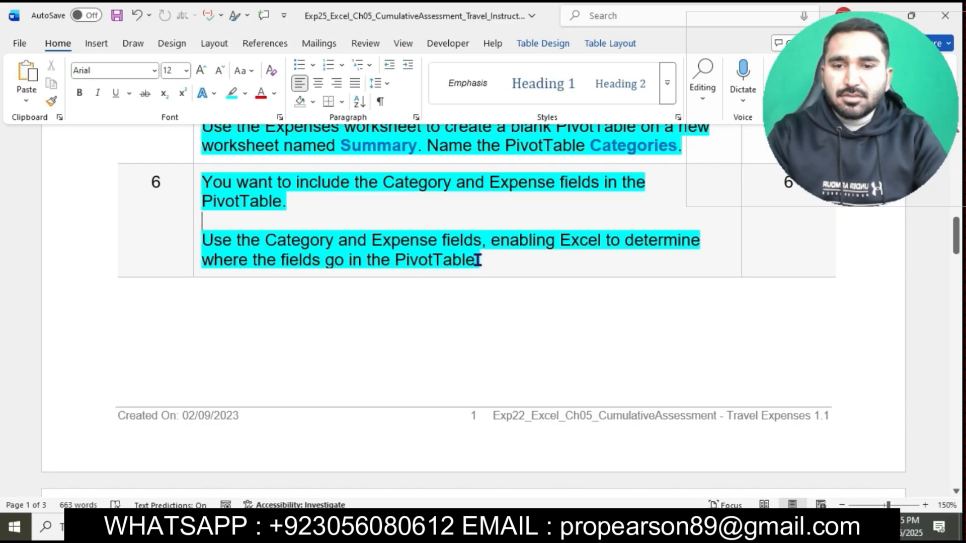
{"action": "left_click", "coordinate": [204, 245]}
{"action": "left_click_drag", "start_coordinate": [293, 240], "coordinate": [572, 271]}
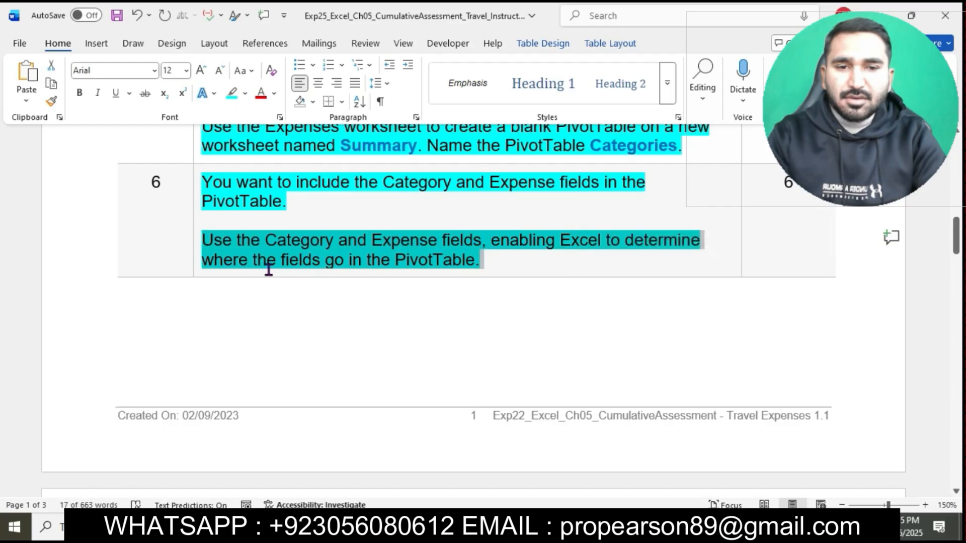
Step: In Excel, add the Category and Expense fields to the Categories PivotTable in their default areas
{"action": "left_click", "coordinate": [481, 527]}
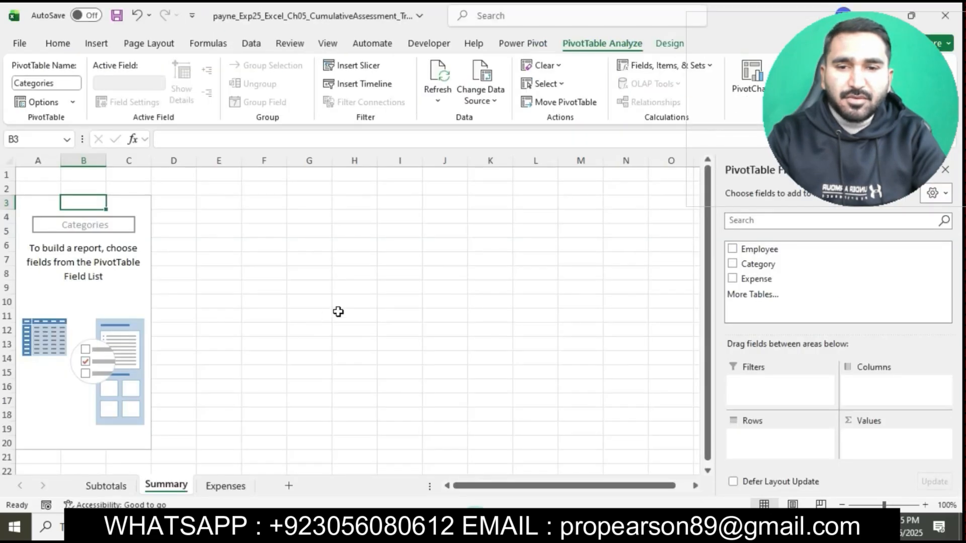
{"action": "left_click", "coordinate": [734, 264]}
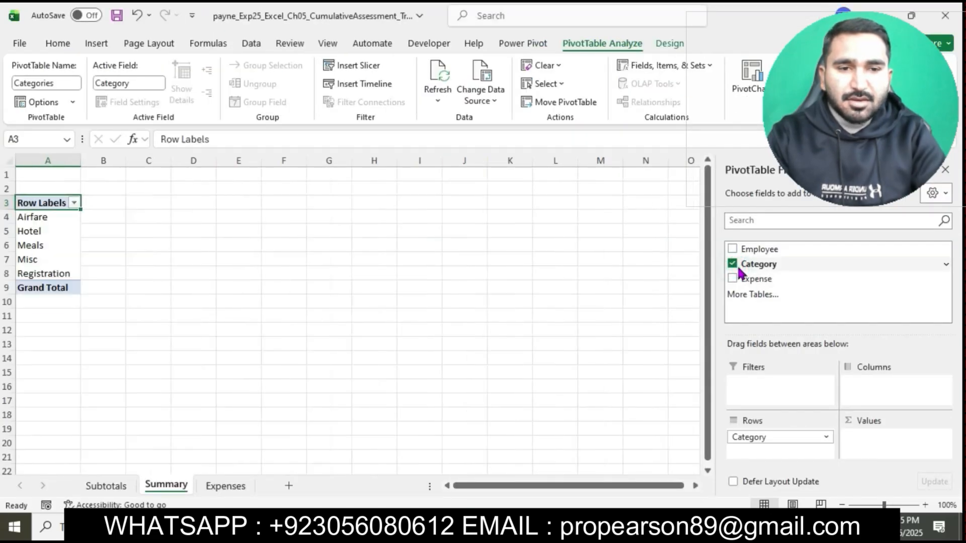
{"action": "left_click", "coordinate": [732, 279]}
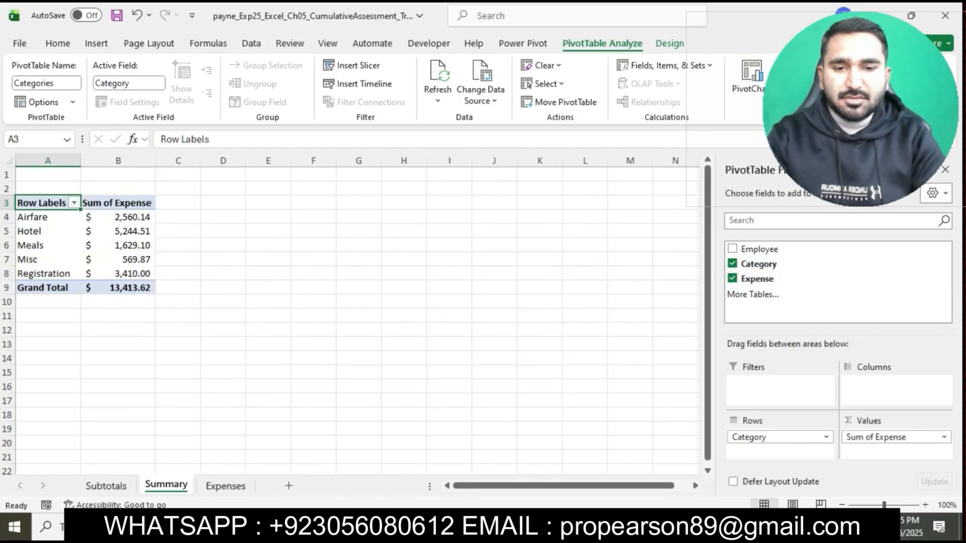
Step: Return to the Word instructions, highlight the step 7 text in turquoise, and select its sentence about averaging expenses by category
{"action": "key", "text": "alt+Tab"}
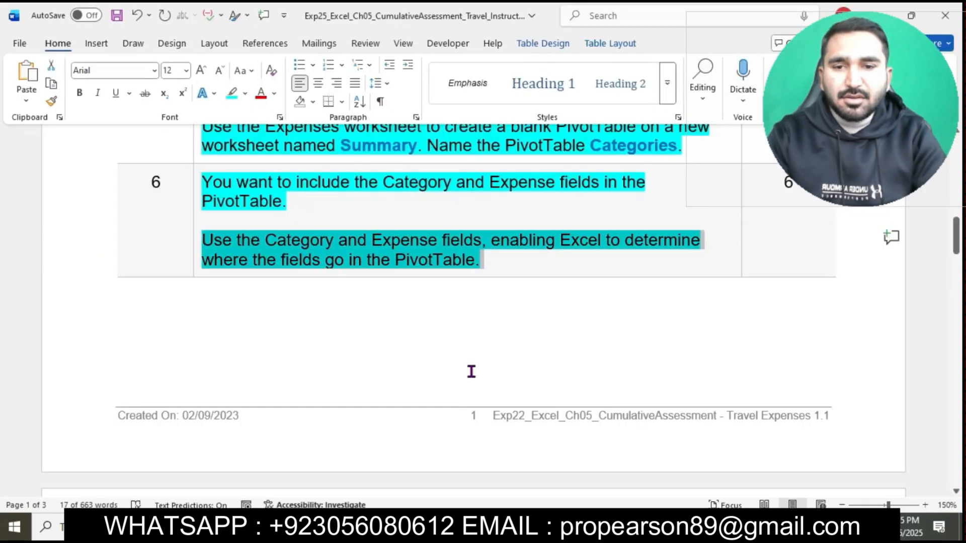
{"action": "left_click", "coordinate": [515, 269]}
{"action": "scroll", "coordinate": [517, 270], "scroll_direction": "down", "scroll_amount": 10}
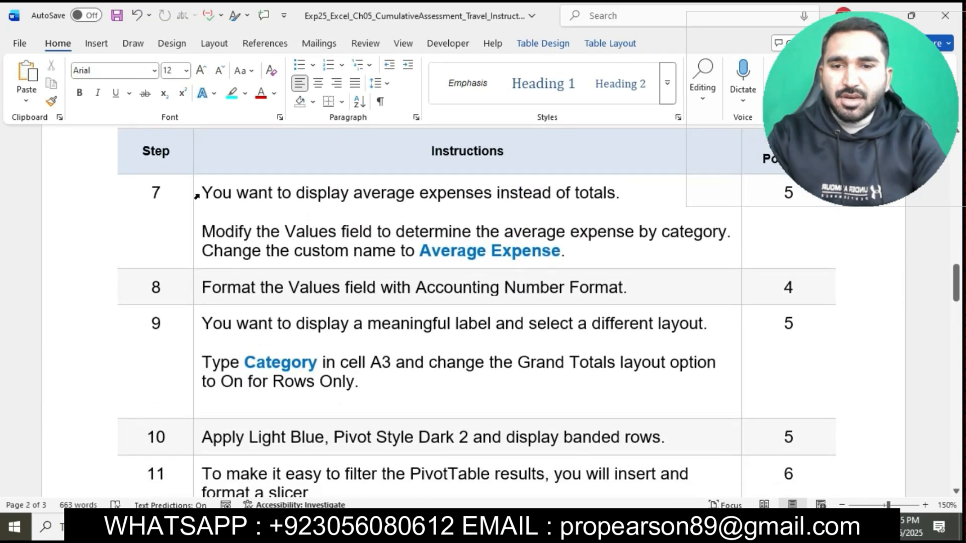
{"action": "left_click", "coordinate": [198, 193]}
{"action": "left_click", "coordinate": [260, 169]}
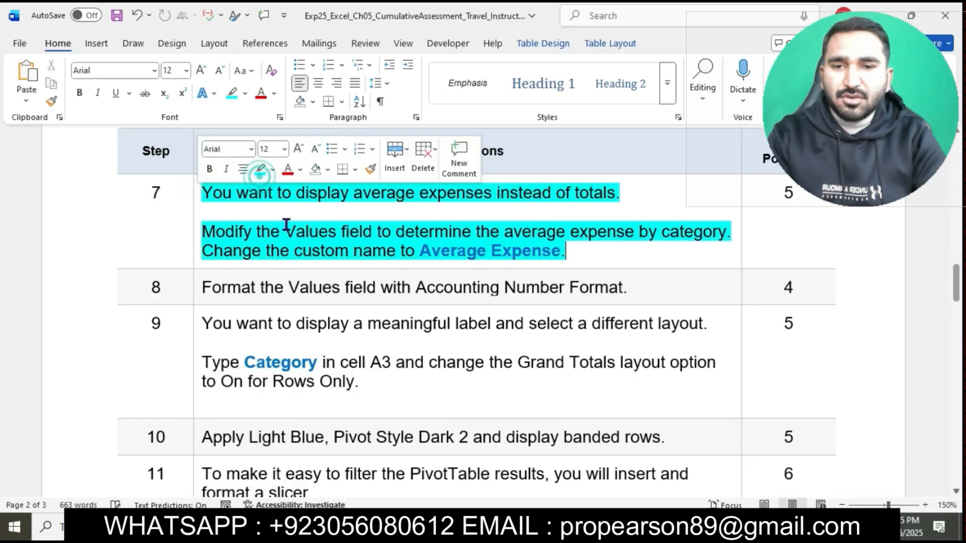
{"action": "left_click", "coordinate": [302, 250]}
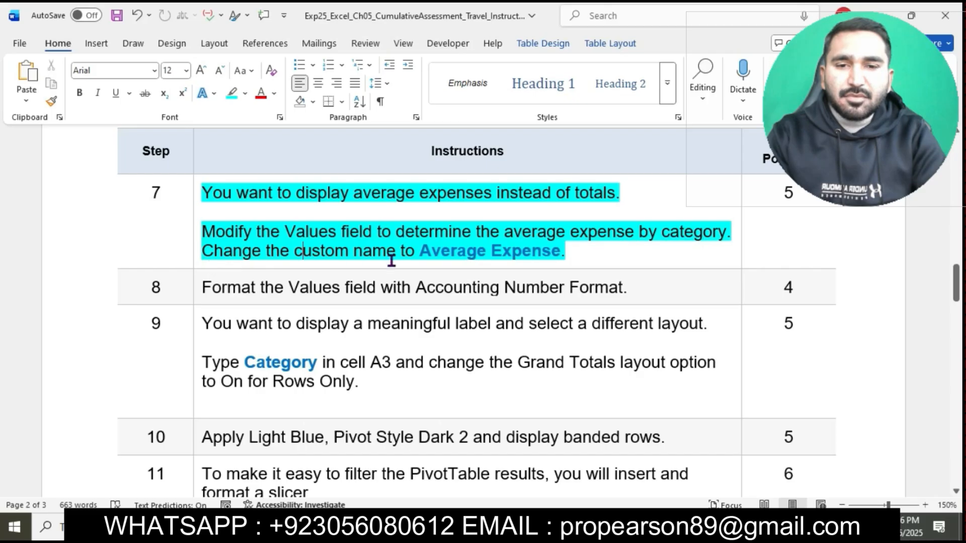
{"action": "left_click_drag", "start_coordinate": [203, 232], "coordinate": [723, 241]}
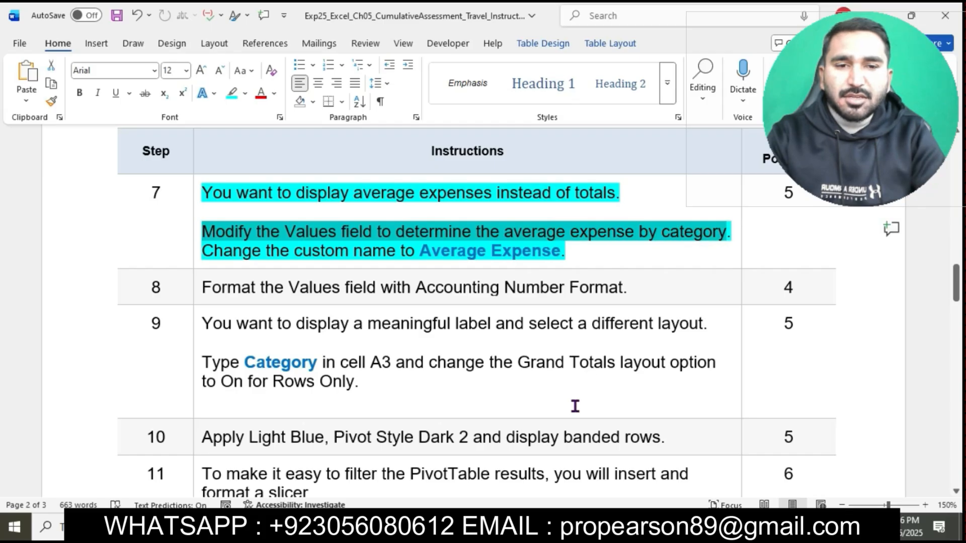
Step: In Excel, change the Expense field in the PivotTable's Values area to summarize by Average
{"action": "key", "text": "alt+Tab"}
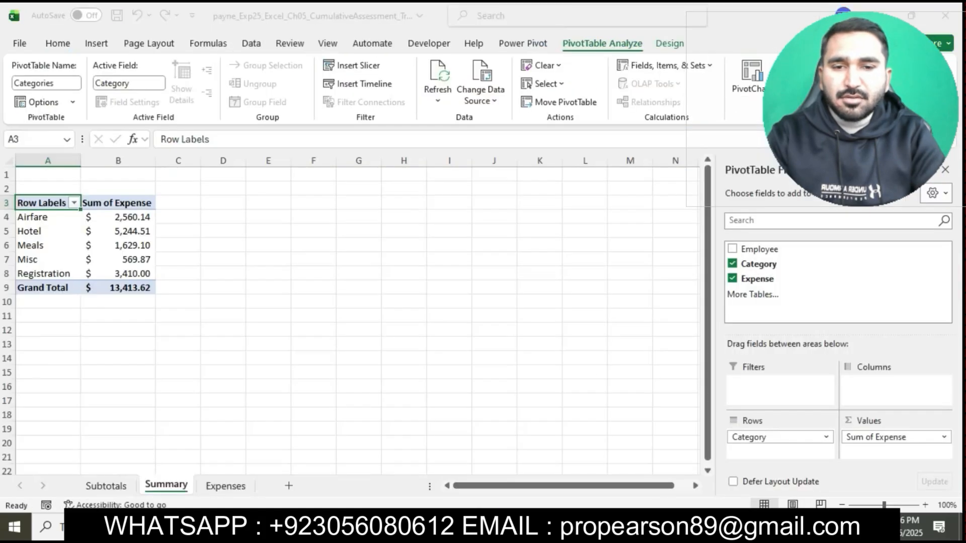
{"action": "left_click", "coordinate": [132, 221]}
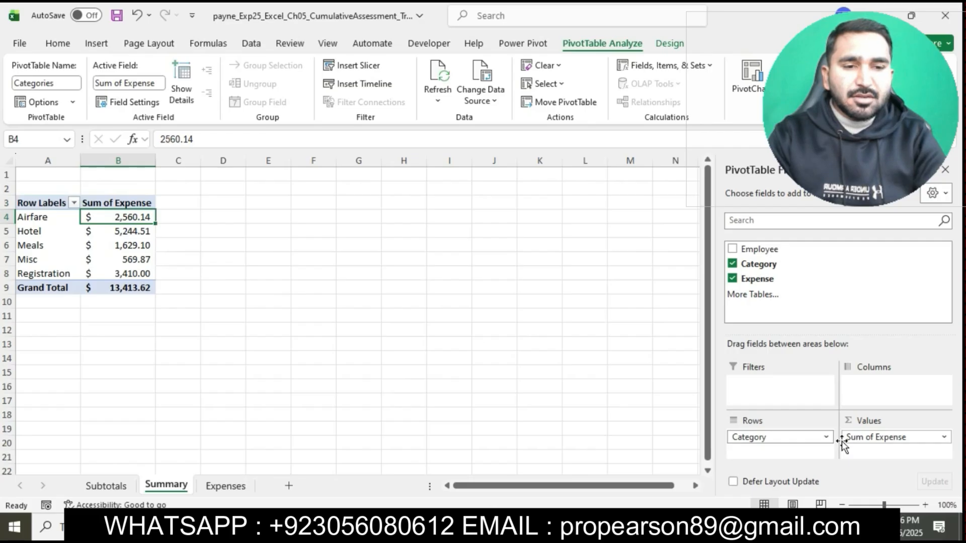
{"action": "left_click", "coordinate": [944, 437]}
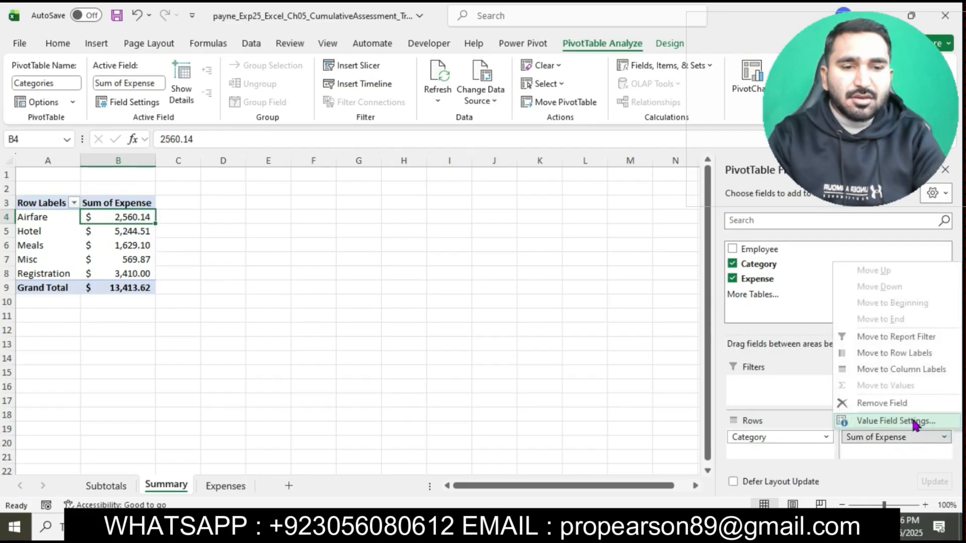
{"action": "left_click", "coordinate": [914, 421]}
{"action": "left_click", "coordinate": [478, 266]}
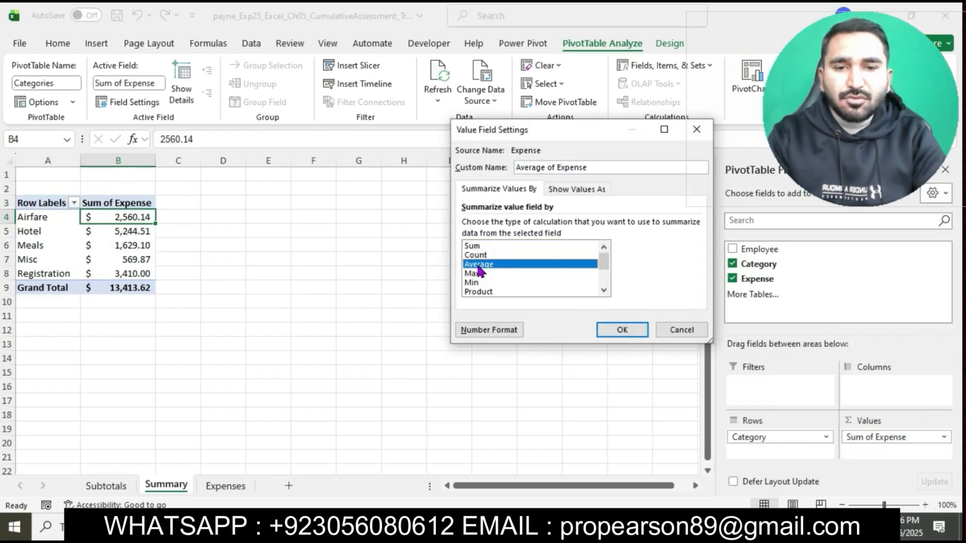
{"action": "left_click", "coordinate": [614, 333]}
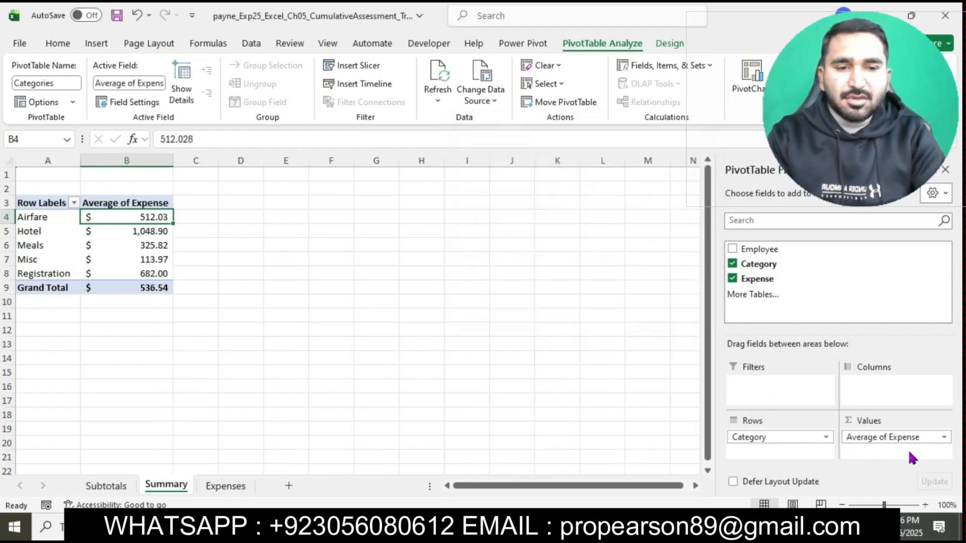
Step: Select the custom name in Word's step 7 text and, in Excel, set the Values field's custom name to Average Expense
{"action": "key", "text": "alt+Tab"}
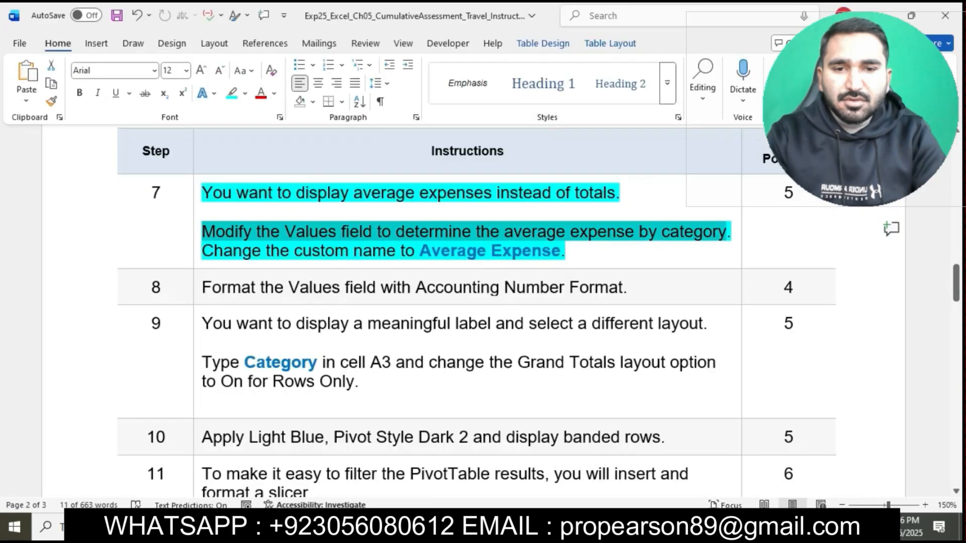
{"action": "left_click_drag", "start_coordinate": [420, 254], "coordinate": [538, 258]}
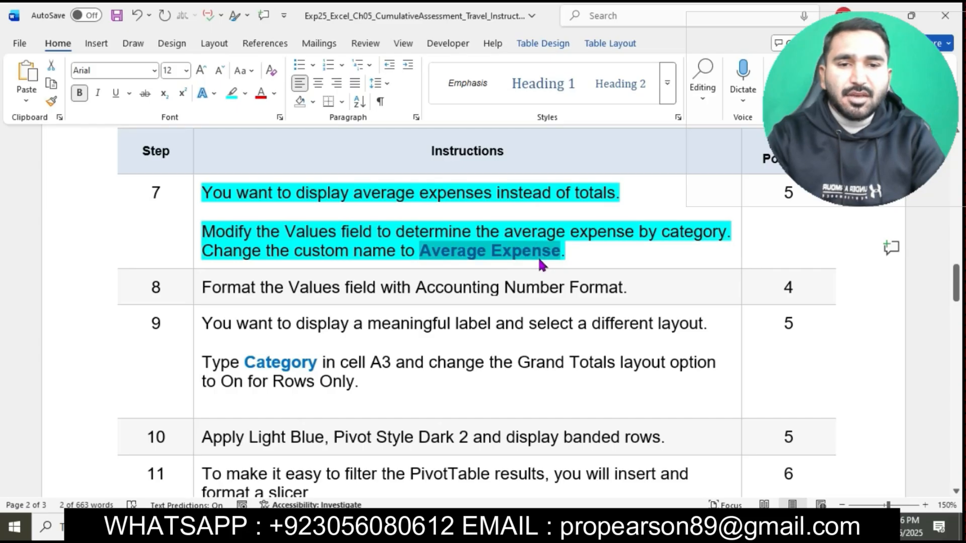
{"action": "key", "text": "alt+Tab"}
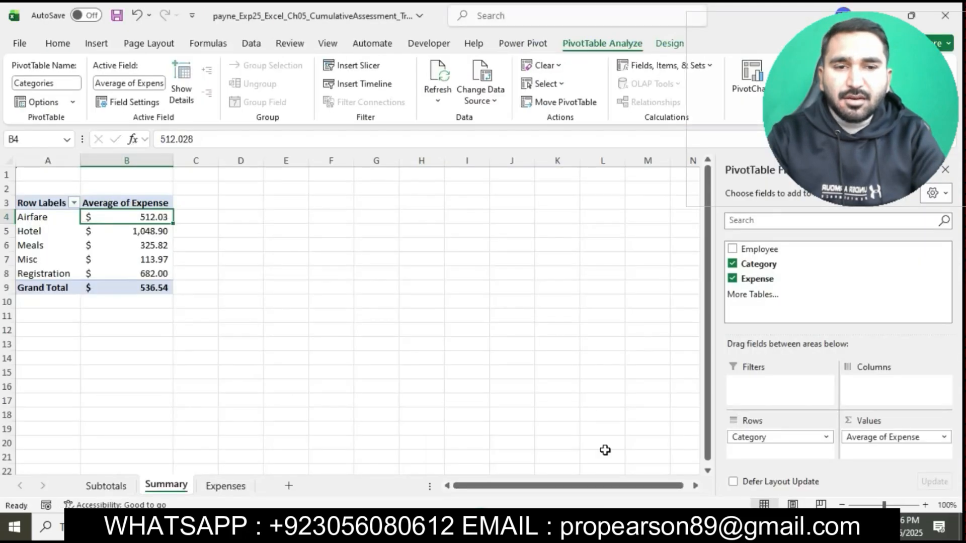
{"action": "left_click", "coordinate": [944, 437]}
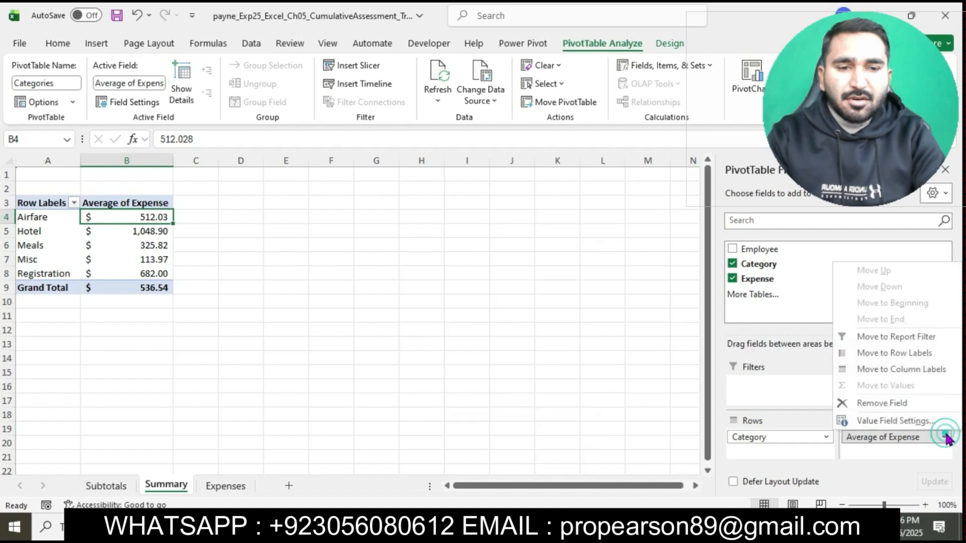
{"action": "left_click", "coordinate": [912, 422]}
{"action": "type", "text": "Average Expense"}
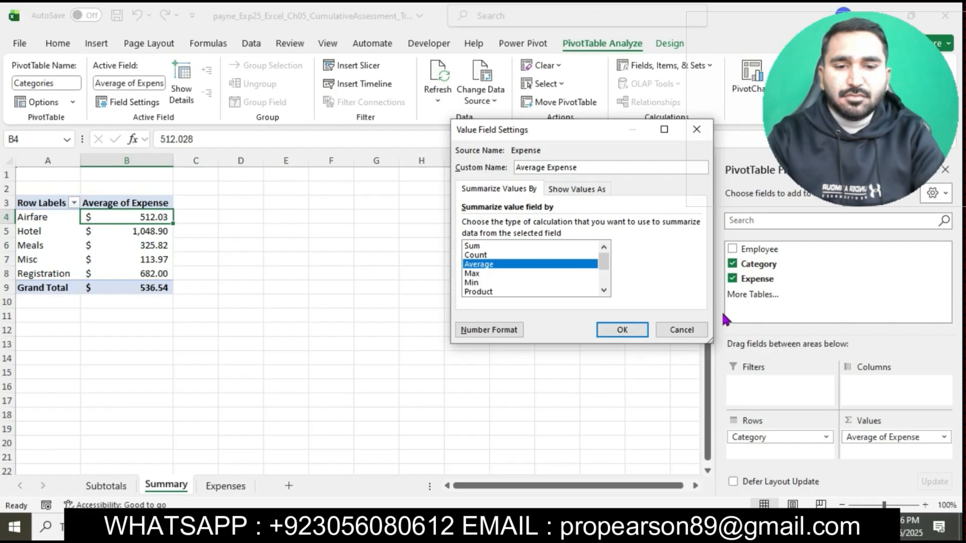
{"action": "left_click", "coordinate": [620, 327]}
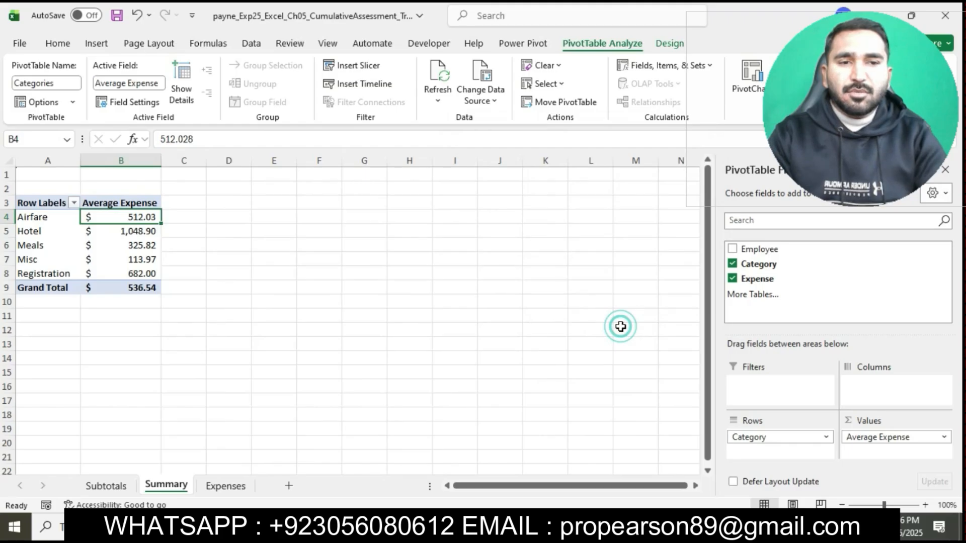
Step: Return to the Word instructions, highlight the step 8 text in turquoise, and select its sentence about Accounting Number Format
{"action": "left_click", "coordinate": [431, 526]}
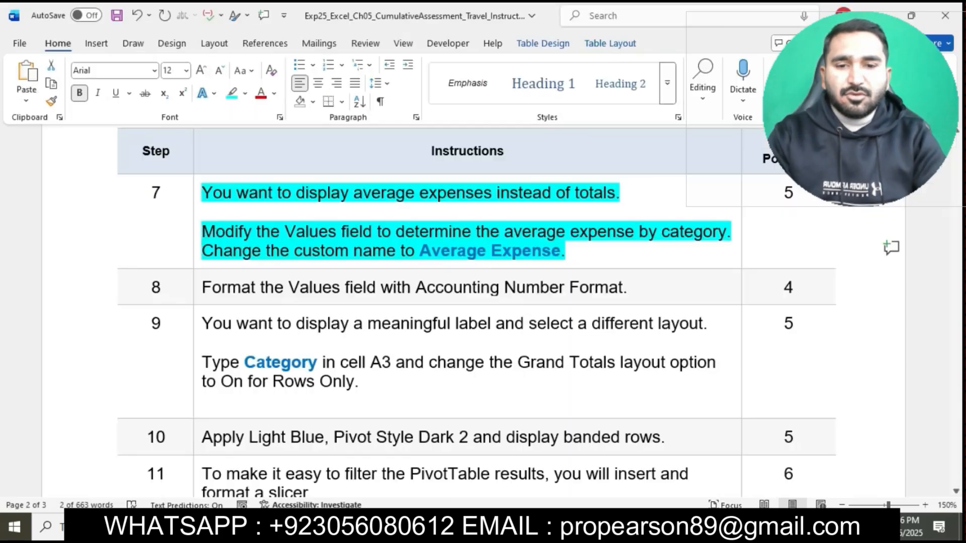
{"action": "left_click", "coordinate": [586, 252]}
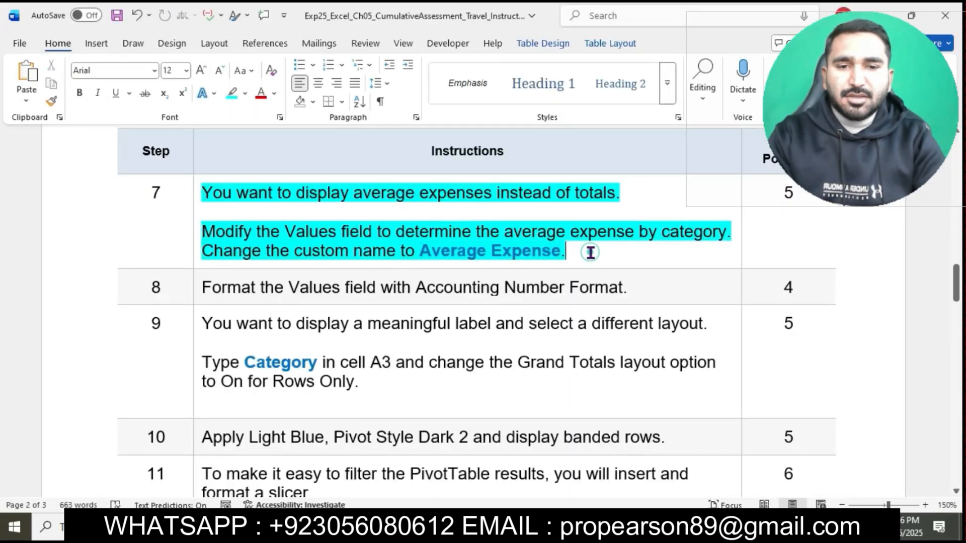
{"action": "scroll", "coordinate": [587, 251], "scroll_direction": "down", "scroll_amount": 2}
{"action": "scroll", "coordinate": [592, 248], "scroll_direction": "down", "scroll_amount": 1}
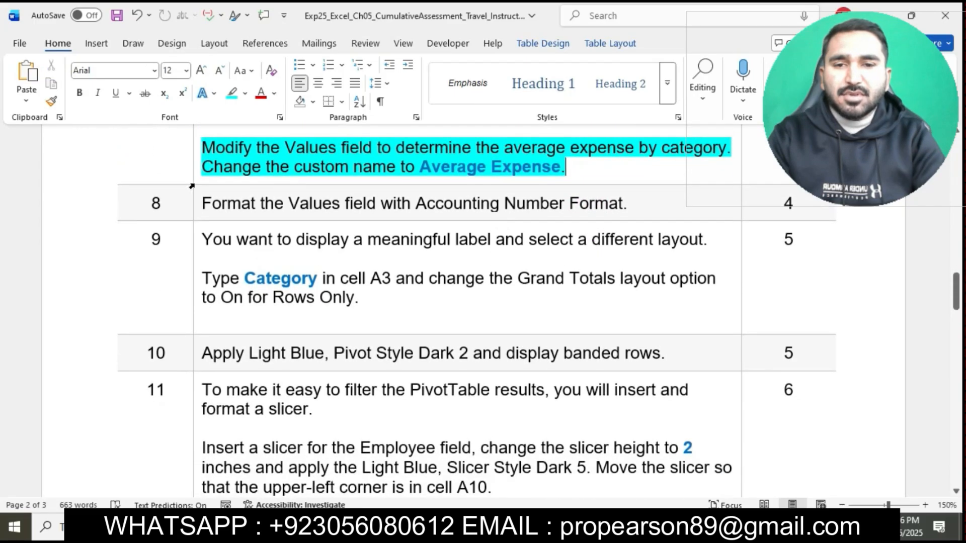
{"action": "left_click", "coordinate": [194, 210]}
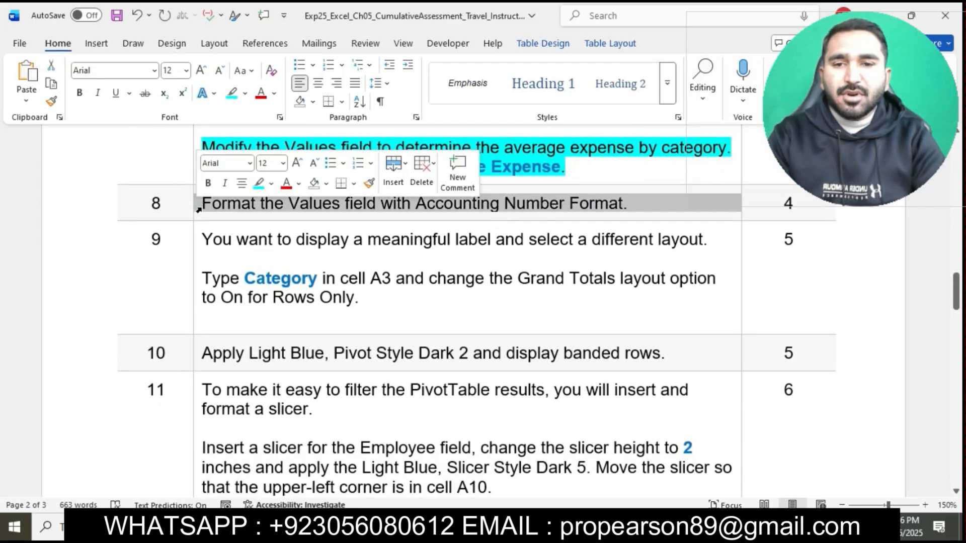
{"action": "left_click", "coordinate": [259, 186]}
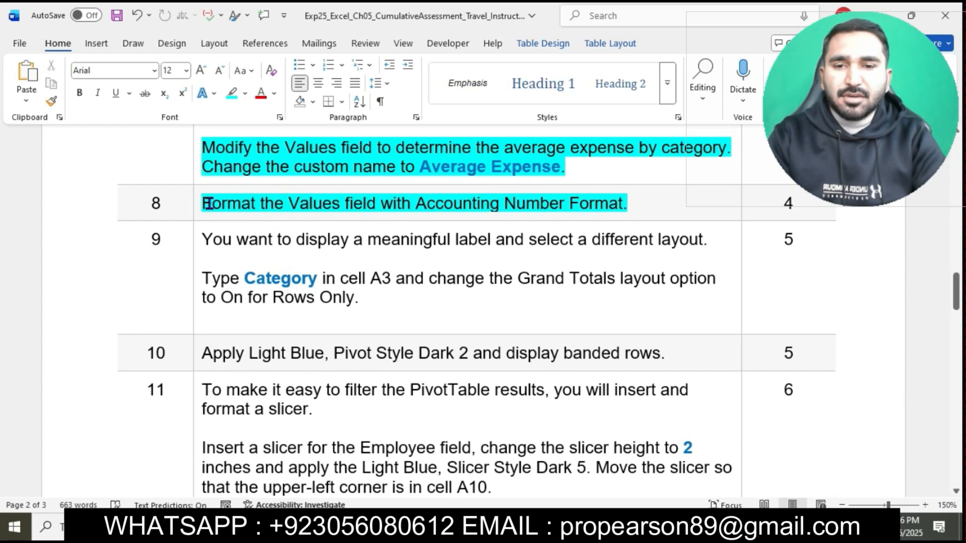
{"action": "left_click_drag", "start_coordinate": [203, 204], "coordinate": [619, 210]}
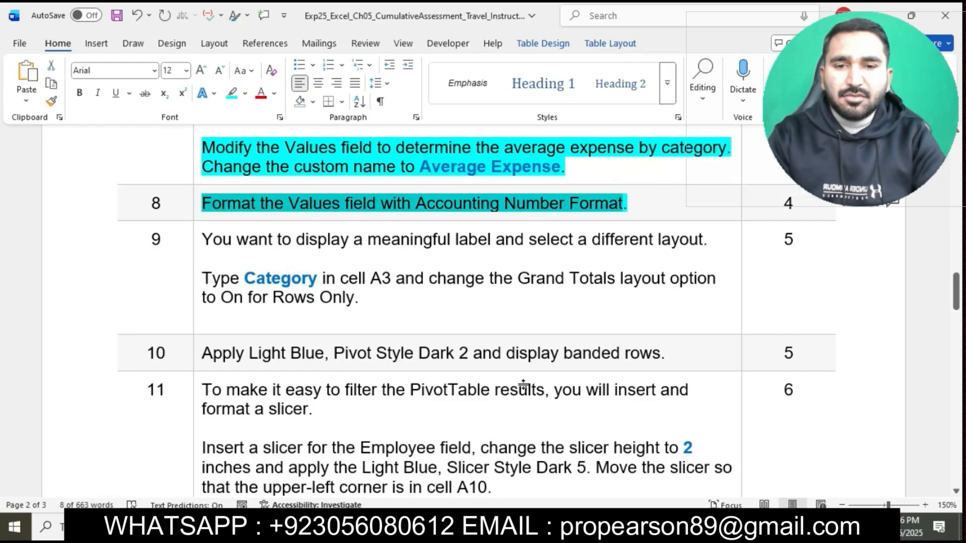
Step: In Excel, apply the Accounting number format to the Average Expense values field through its field settings
{"action": "key", "text": "alt+Tab"}
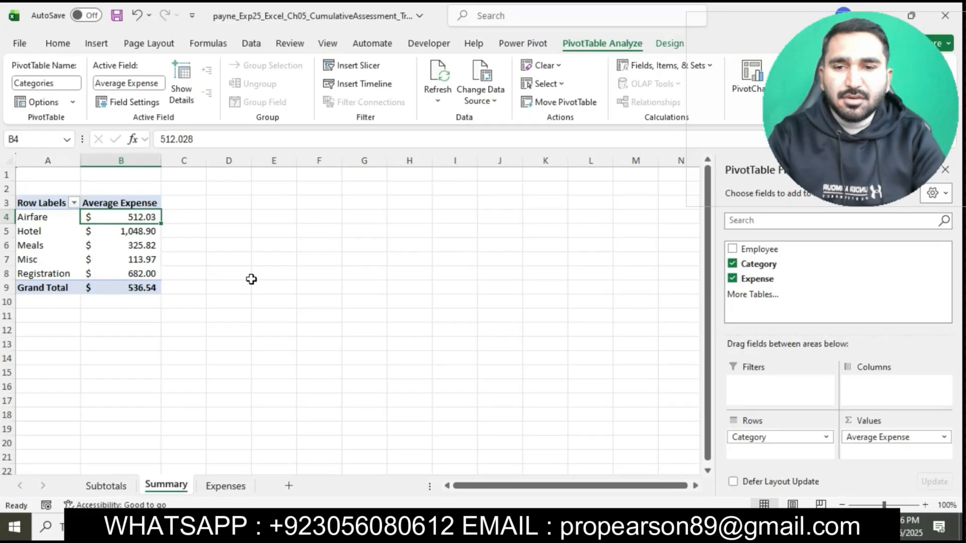
{"action": "left_click", "coordinate": [139, 103]}
{"action": "left_click", "coordinate": [484, 329]}
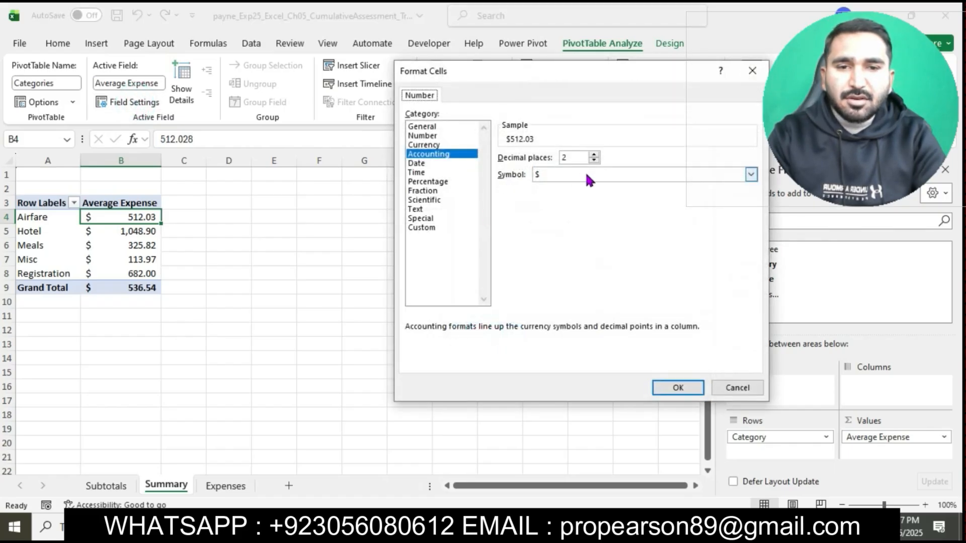
{"action": "left_click", "coordinate": [677, 388]}
{"action": "left_click", "coordinate": [614, 336]}
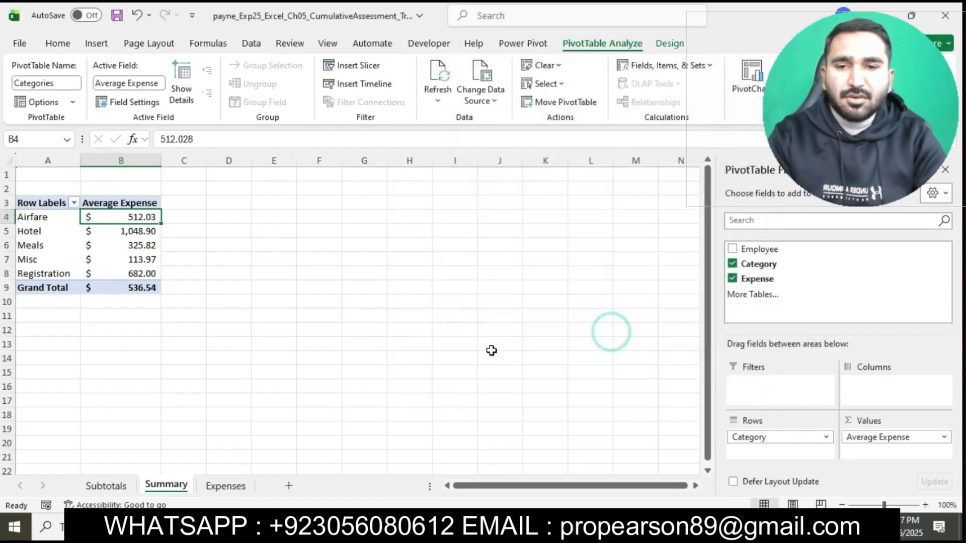
Step: Return to the Word instructions, highlight the step 9 text in turquoise, and select the word Category in it
{"action": "key", "text": "alt+Tab"}
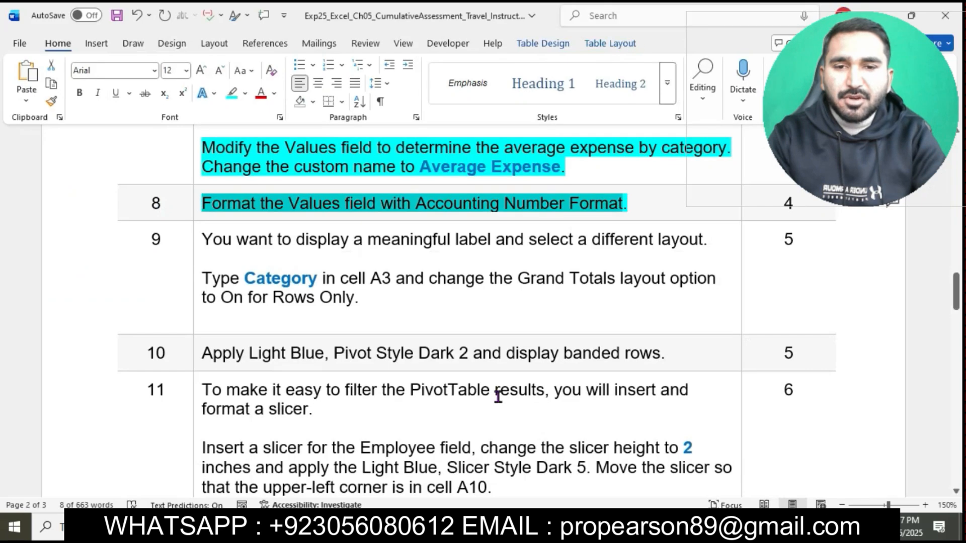
{"action": "left_click", "coordinate": [504, 207]}
{"action": "left_click", "coordinate": [197, 239]}
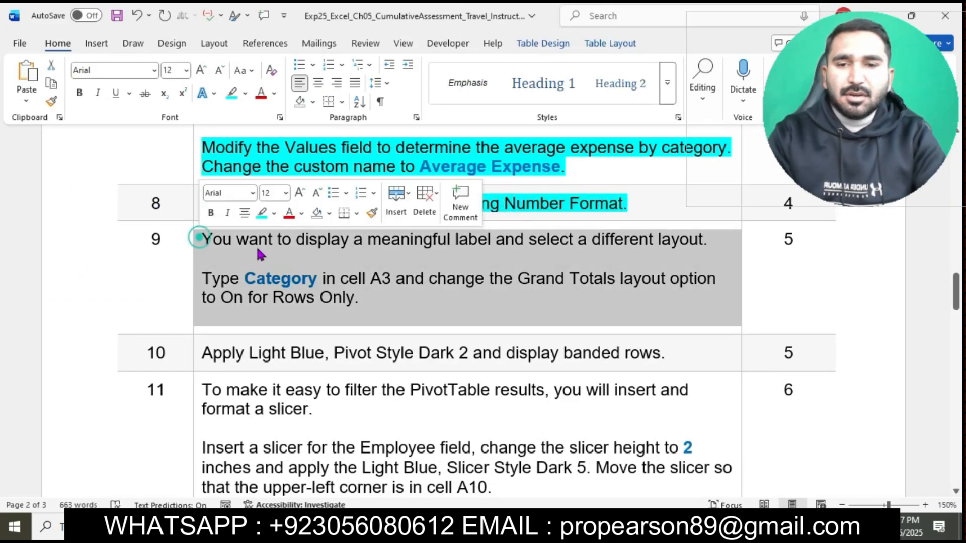
{"action": "left_click", "coordinate": [257, 216]}
{"action": "left_click", "coordinate": [290, 272]}
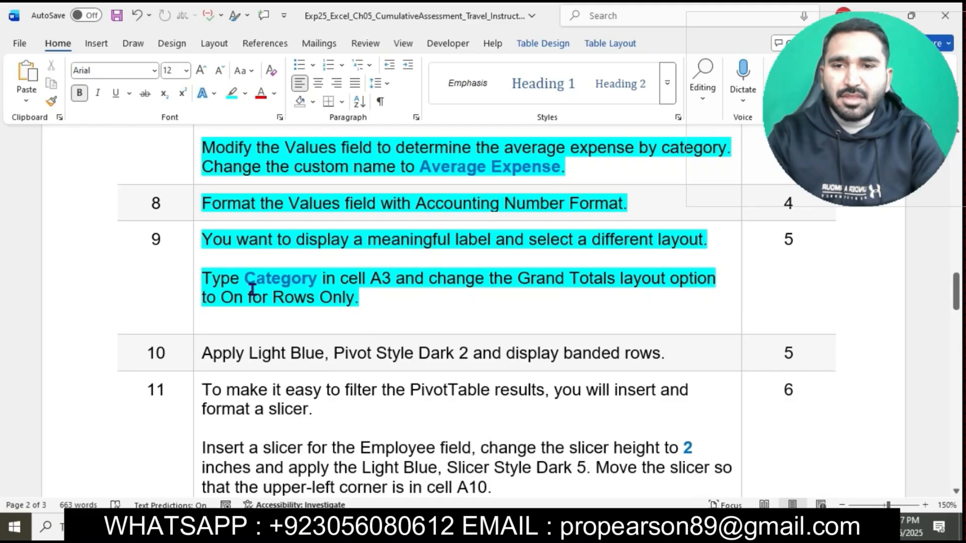
{"action": "left_click_drag", "start_coordinate": [249, 280], "coordinate": [316, 287]}
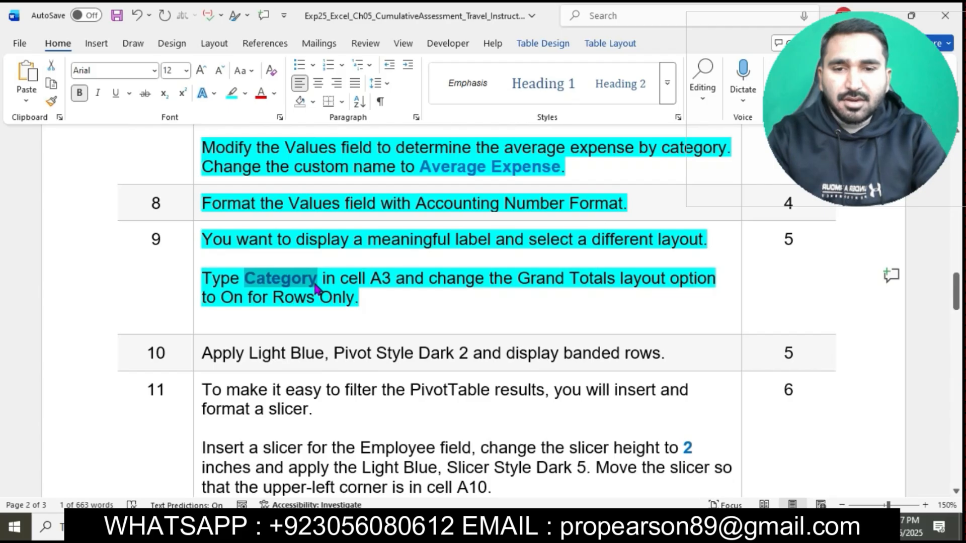
Step: In Excel, replace the row label heading in cell A3 of the PivotTable with Category
{"action": "left_click", "coordinate": [467, 526]}
{"action": "left_click", "coordinate": [52, 204]}
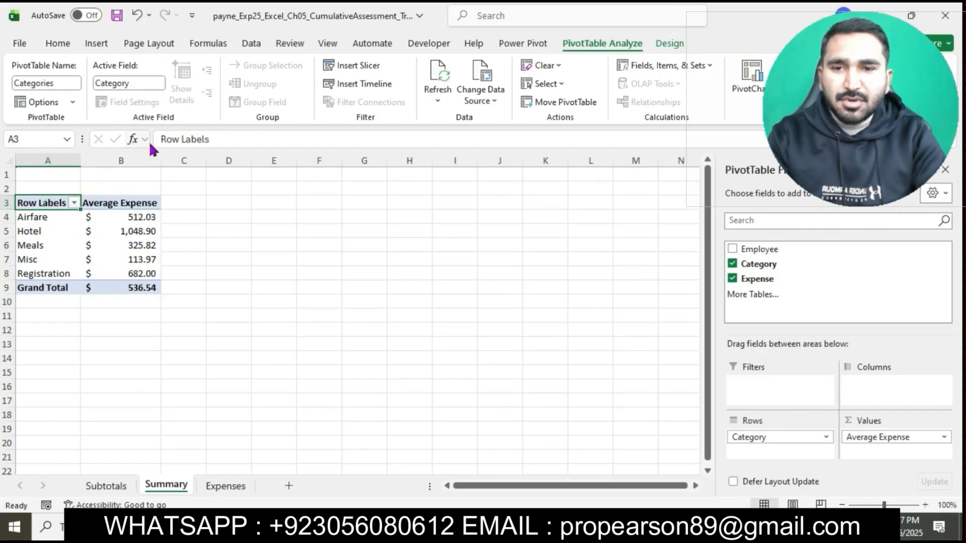
{"action": "left_click", "coordinate": [222, 141]}
{"action": "key", "text": "BackSpace"}
{"action": "key", "text": "BackSpace"}
{"action": "key", "text": "BackSpace"}
{"action": "key", "text": "BackSpace"}
{"action": "key", "text": "BackSpace"}
{"action": "key", "text": "BackSpace"}
{"action": "key", "text": "BackSpace"}
{"action": "key", "text": "BackSpace"}
{"action": "key", "text": "BackSpace"}
{"action": "key", "text": "BackSpace"}
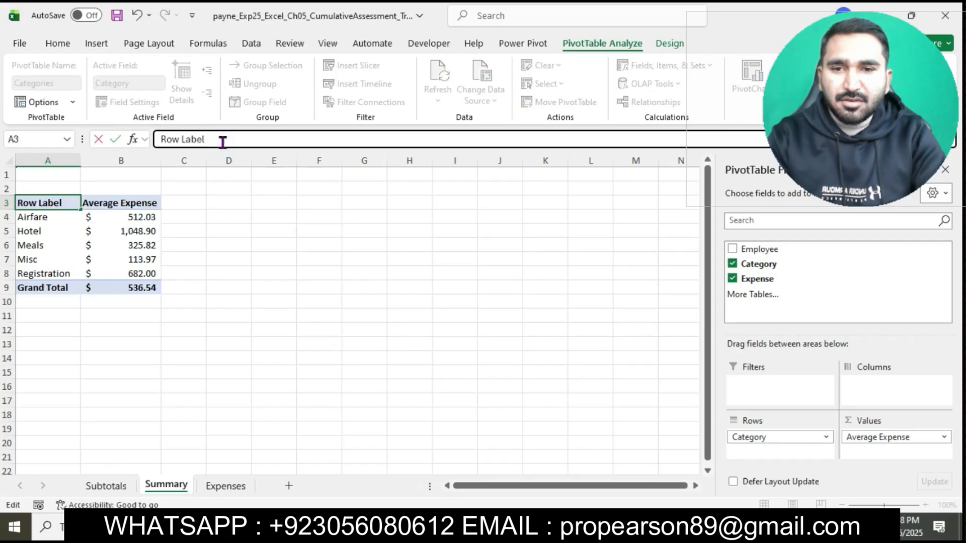
{"action": "key", "text": "Return"}
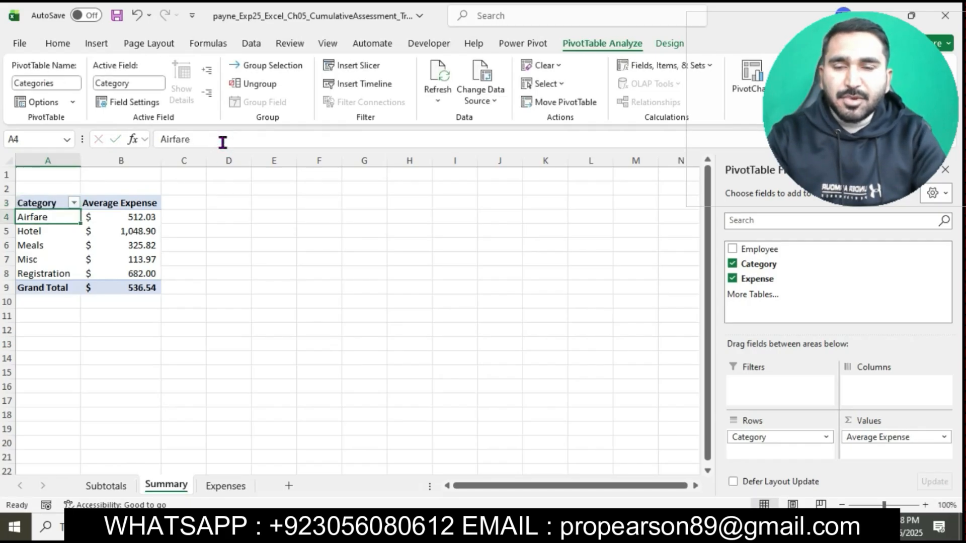
Step: Select the Grand Totals instruction in Word's step 9 and, in Excel, set the PivotTable's grand totals to On for Rows Only
{"action": "left_click", "coordinate": [435, 524]}
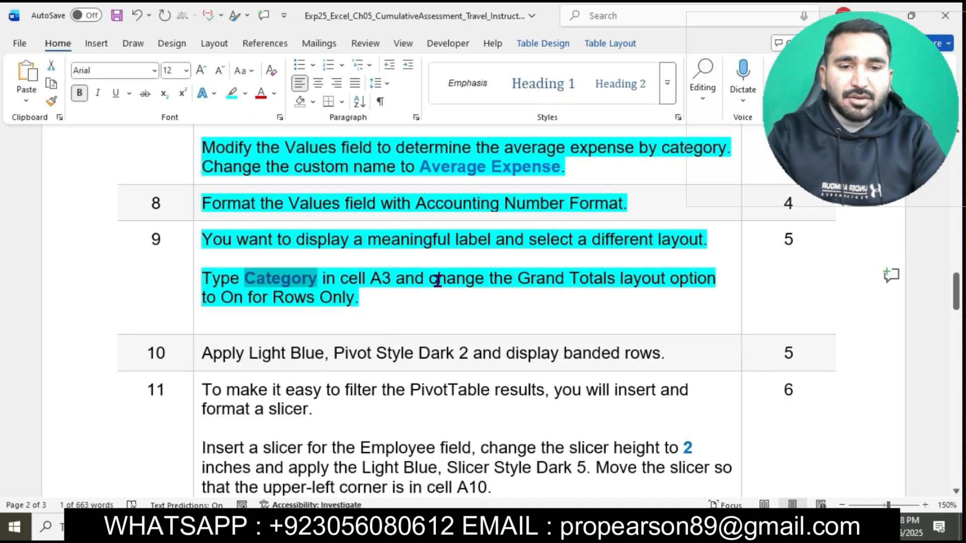
{"action": "left_click_drag", "start_coordinate": [435, 280], "coordinate": [682, 301]}
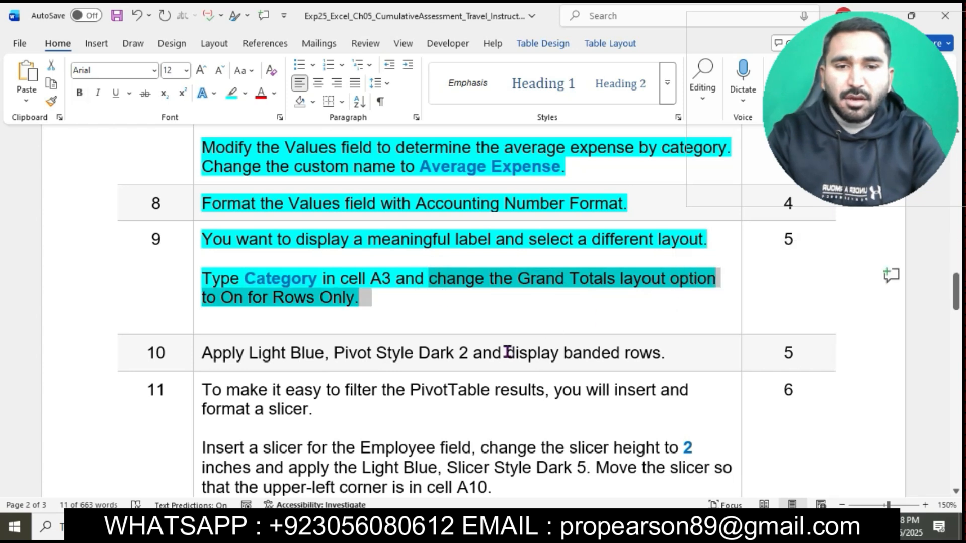
{"action": "key", "text": "alt+Tab"}
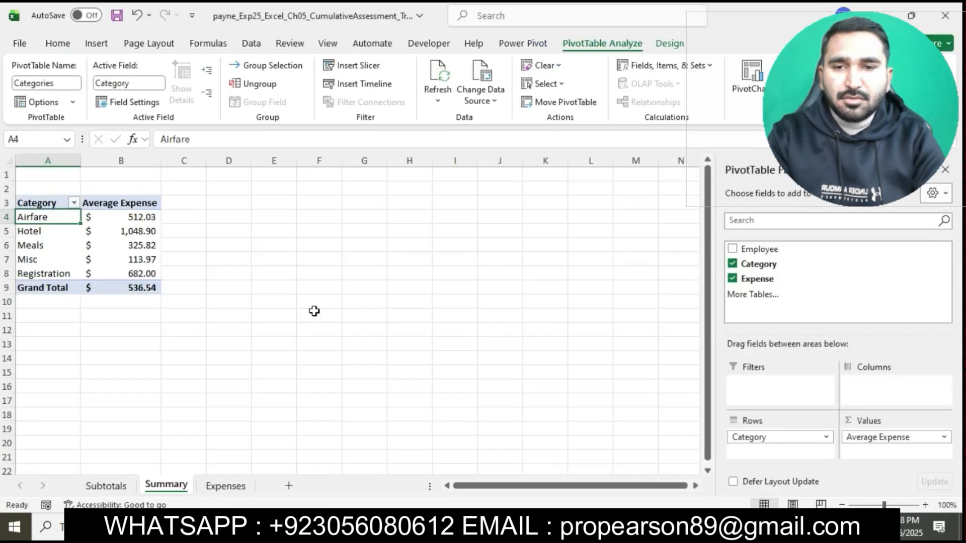
{"action": "left_click", "coordinate": [124, 216]}
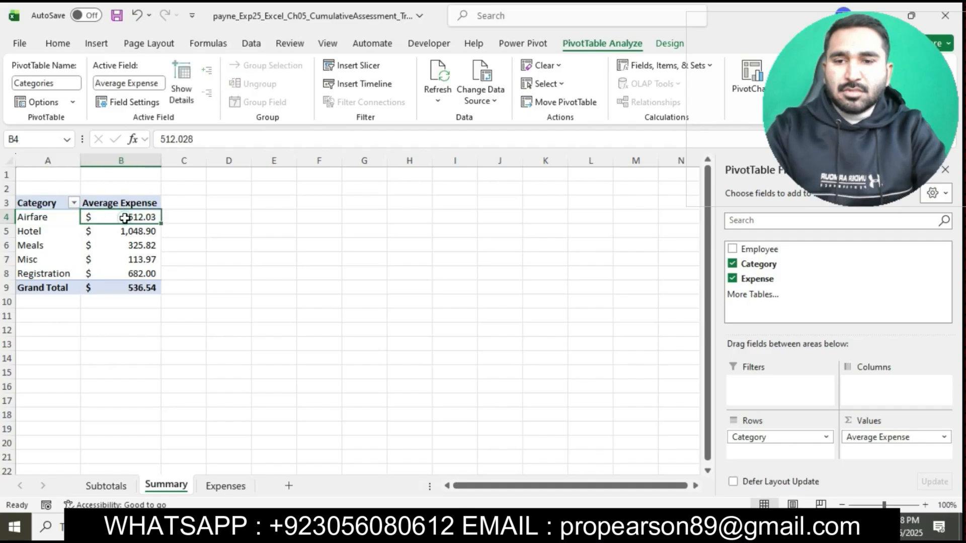
{"action": "left_click", "coordinate": [654, 46]}
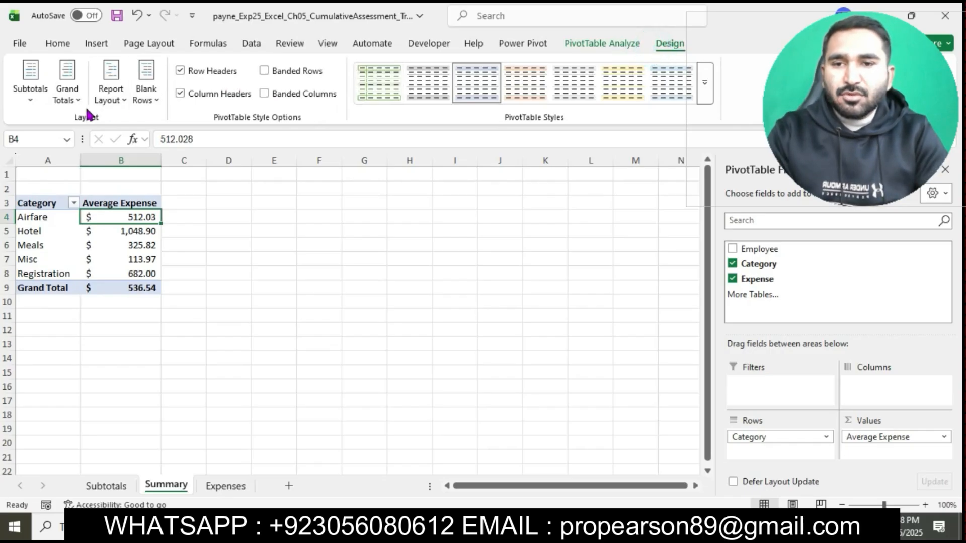
{"action": "left_click", "coordinate": [67, 100]}
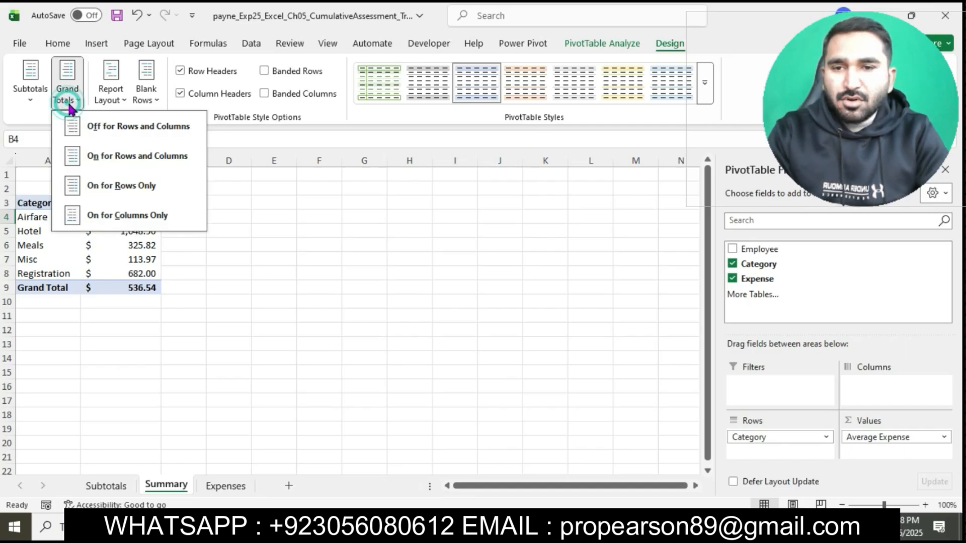
{"action": "left_click", "coordinate": [139, 196]}
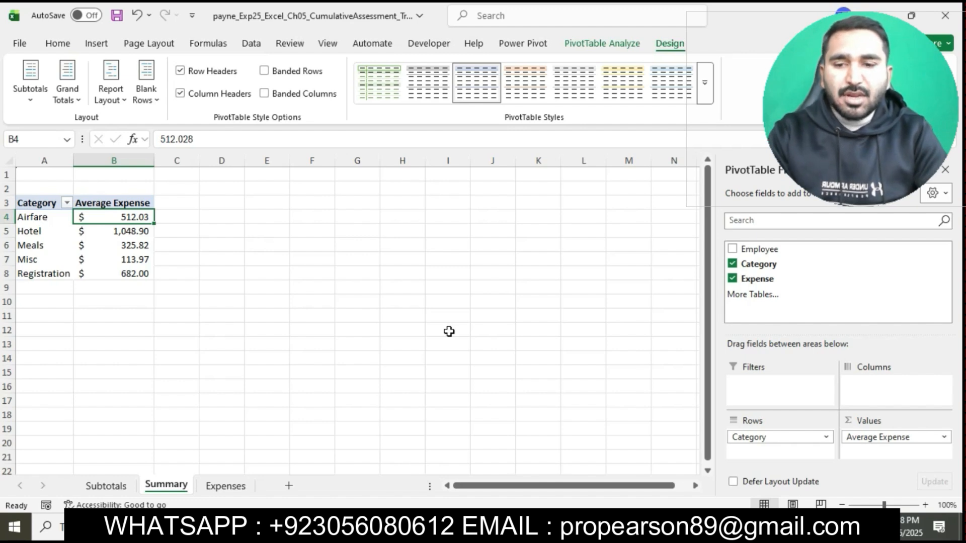
Step: Return to the Word instructions and highlight the step 10 text in turquoise
{"action": "left_click", "coordinate": [448, 527]}
{"action": "left_click_drag", "start_coordinate": [367, 298], "coordinate": [444, 280]}
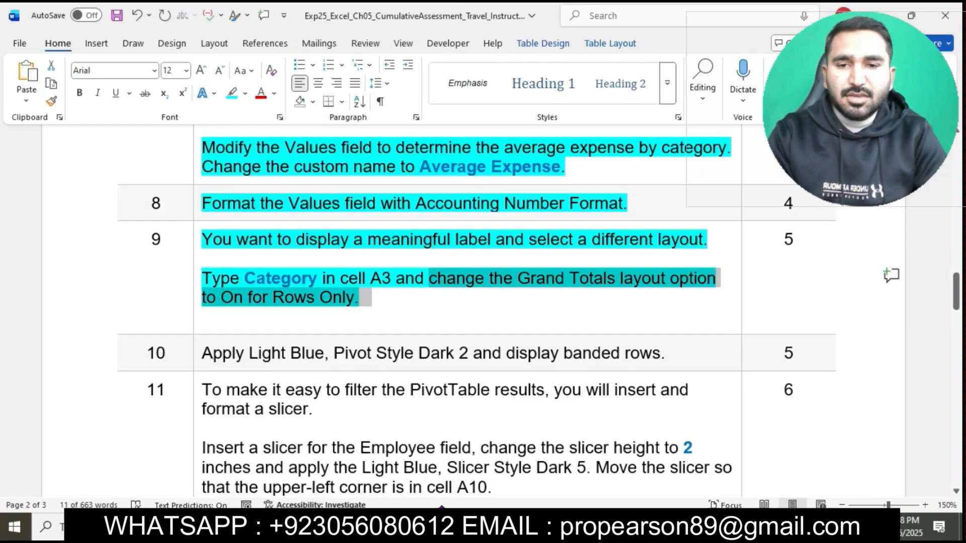
{"action": "left_click", "coordinate": [439, 288]}
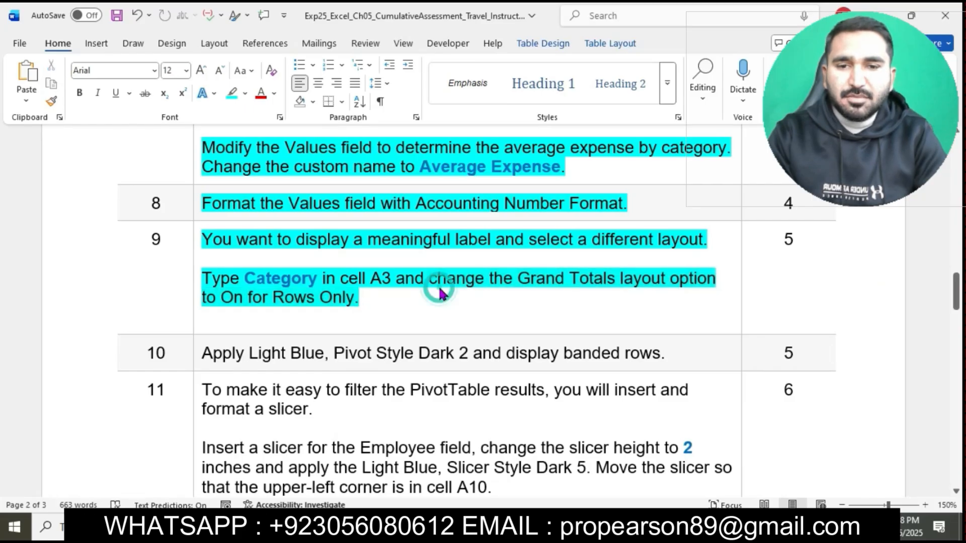
{"action": "scroll", "coordinate": [229, 301], "scroll_direction": "down", "scroll_amount": 3}
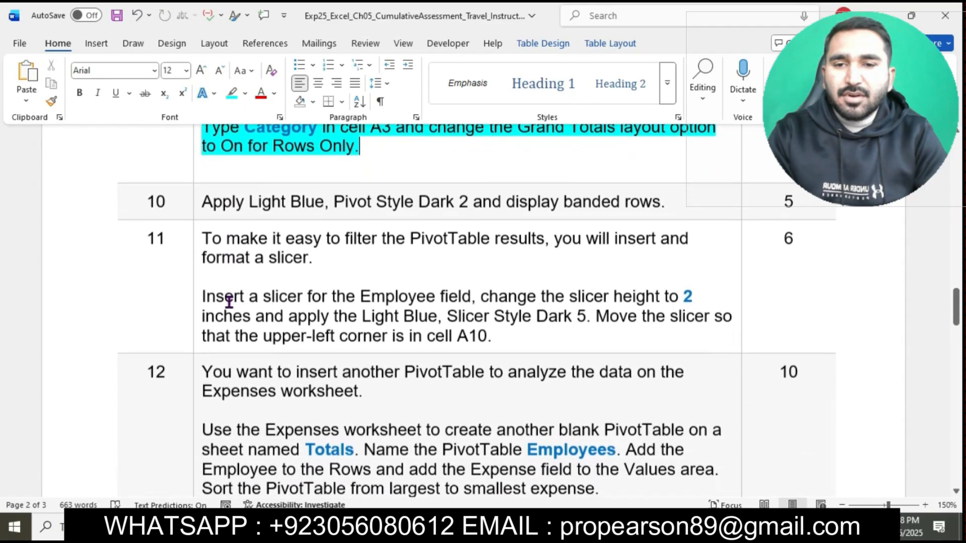
{"action": "left_click", "coordinate": [197, 205]}
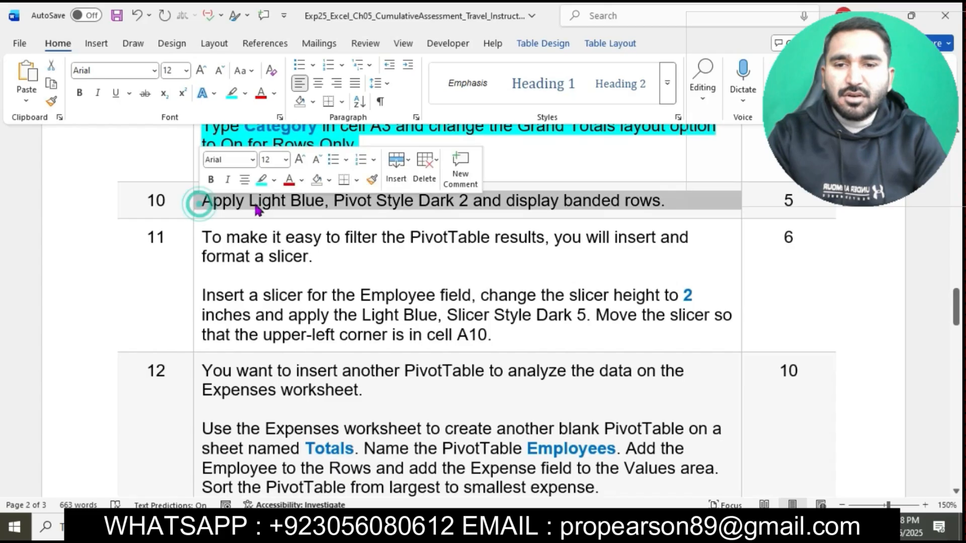
{"action": "left_click", "coordinate": [262, 179]}
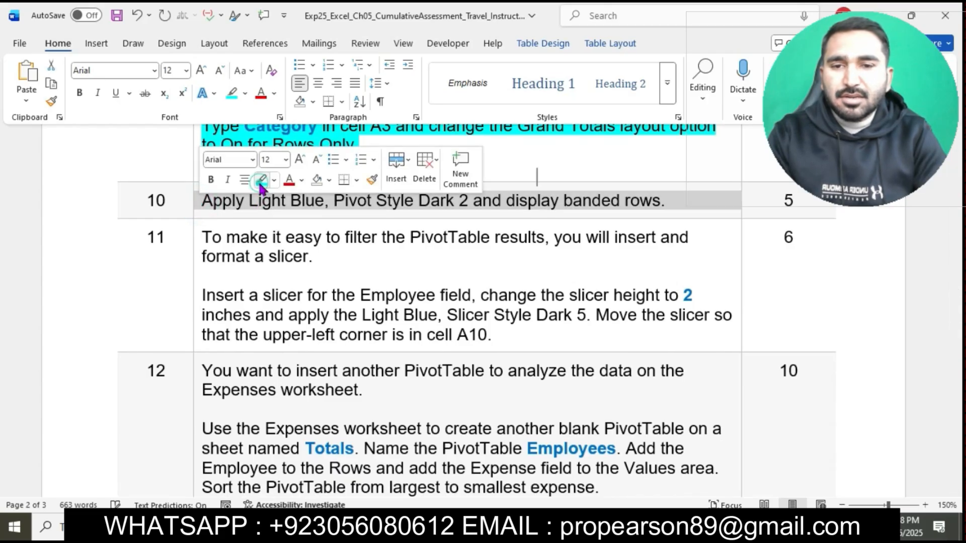
{"action": "left_click", "coordinate": [279, 205]}
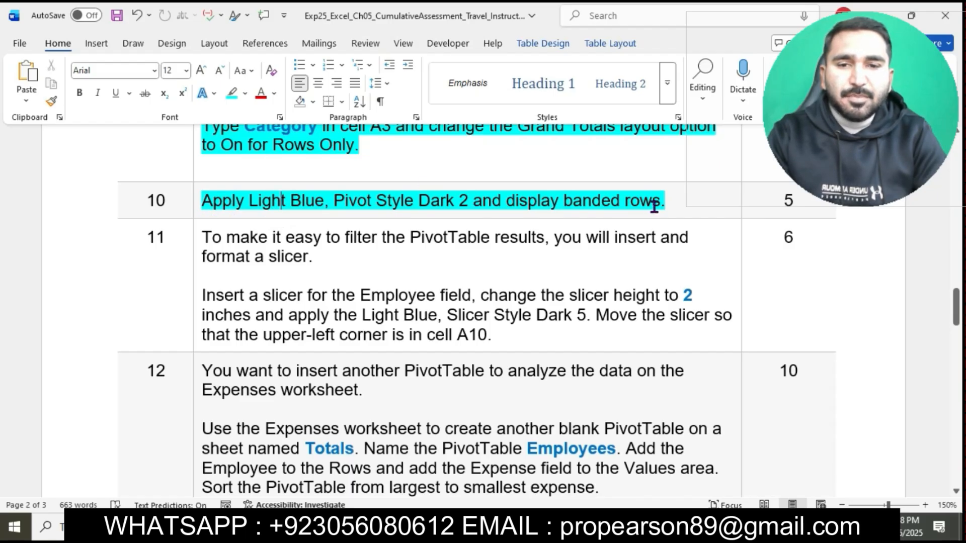
Step: Select the pivot style instruction in Word's step 10 and, in Excel, apply Light Blue, Pivot Style Dark 2 to the PivotTable
{"action": "left_click_drag", "start_coordinate": [203, 200], "coordinate": [486, 207]}
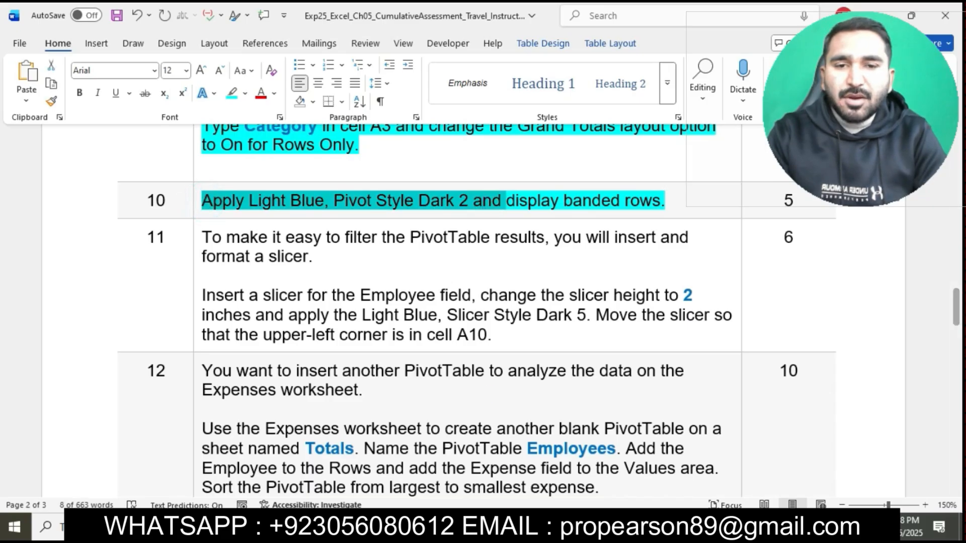
{"action": "key", "text": "alt+Tab"}
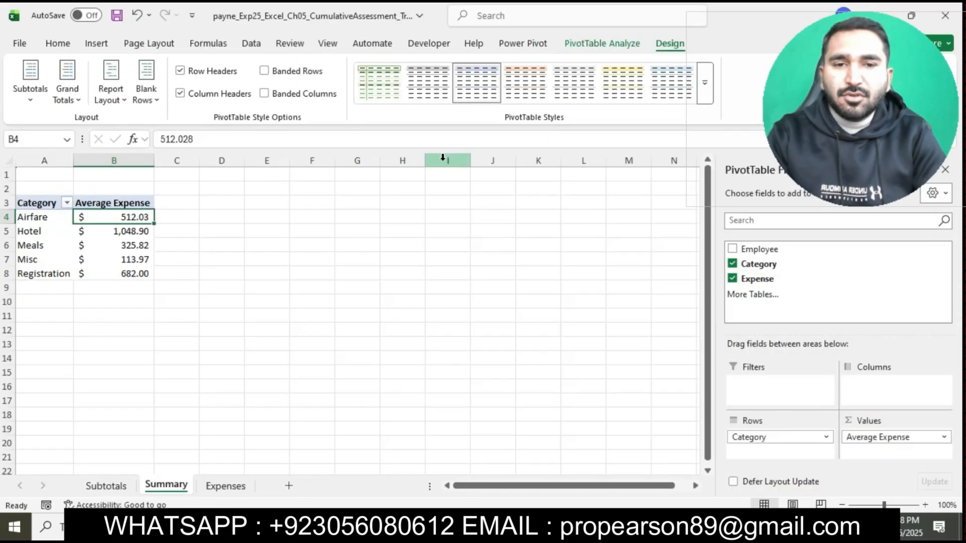
{"action": "left_click", "coordinate": [704, 89]}
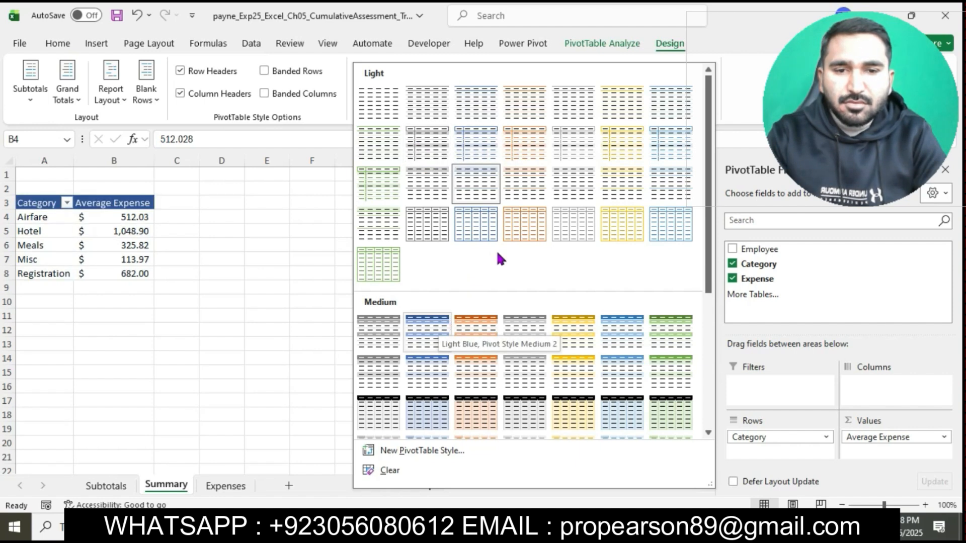
{"action": "scroll", "coordinate": [503, 254], "scroll_direction": "down", "scroll_amount": 5}
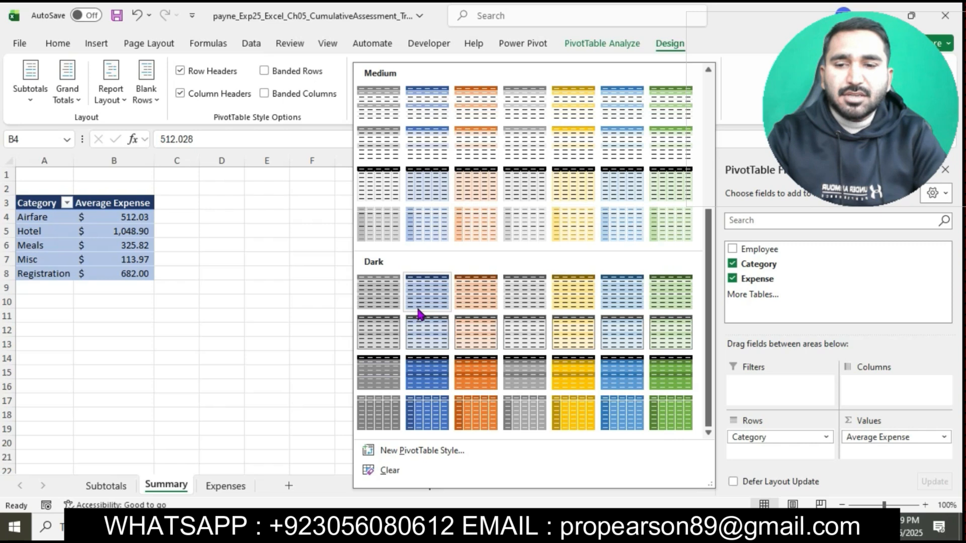
{"action": "left_click", "coordinate": [419, 312]}
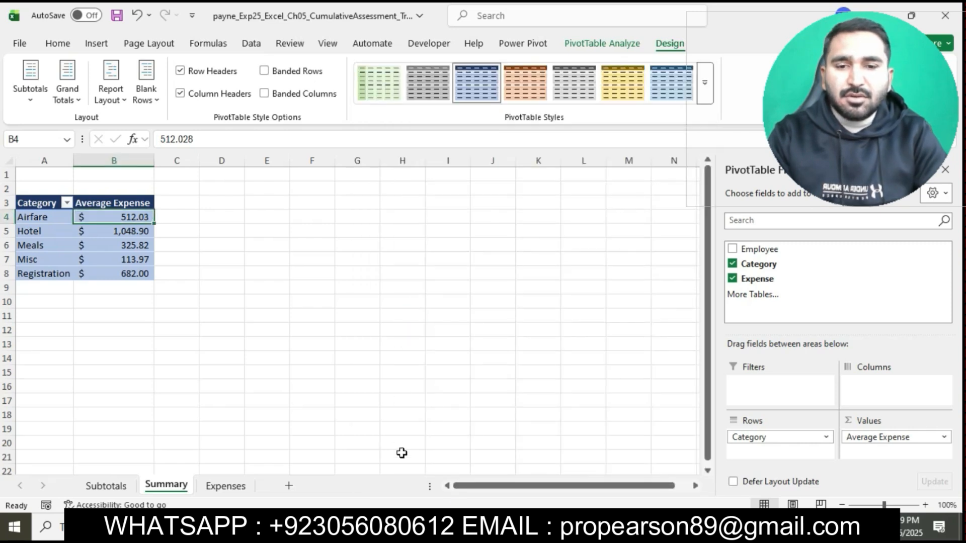
Step: Select the banded rows instruction in Word's step 10 and, in Excel, turn on Banded Rows for the PivotTable
{"action": "key", "text": "alt+Tab"}
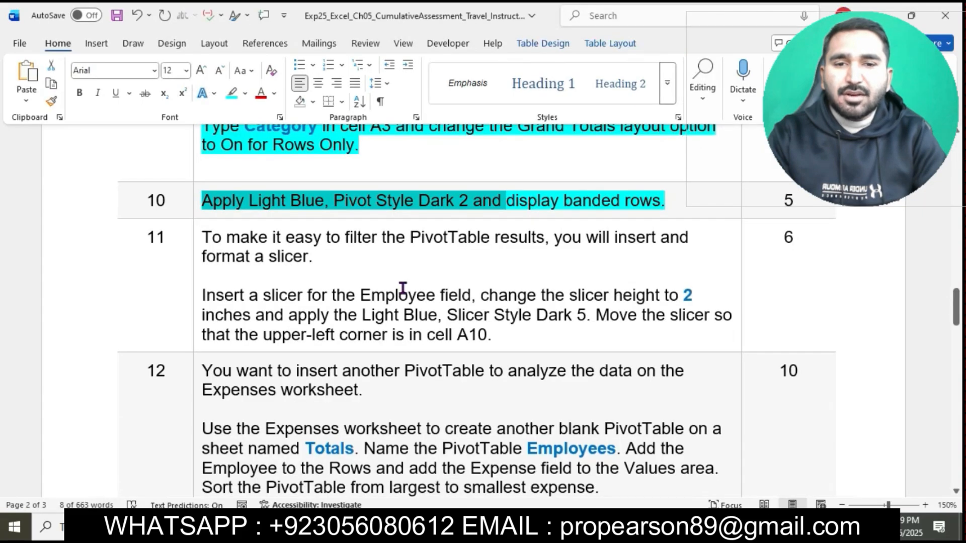
{"action": "left_click", "coordinate": [514, 201]}
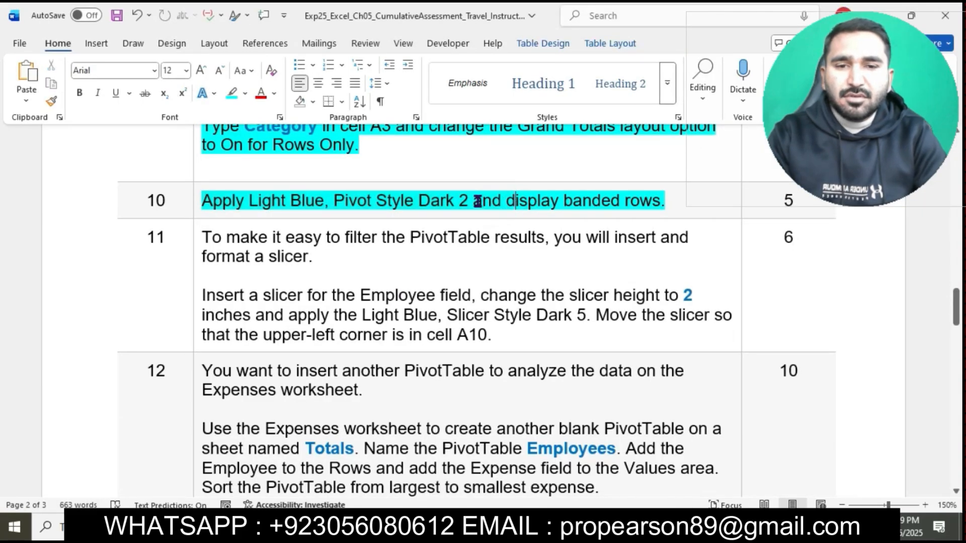
{"action": "left_click_drag", "start_coordinate": [479, 201], "coordinate": [671, 205]}
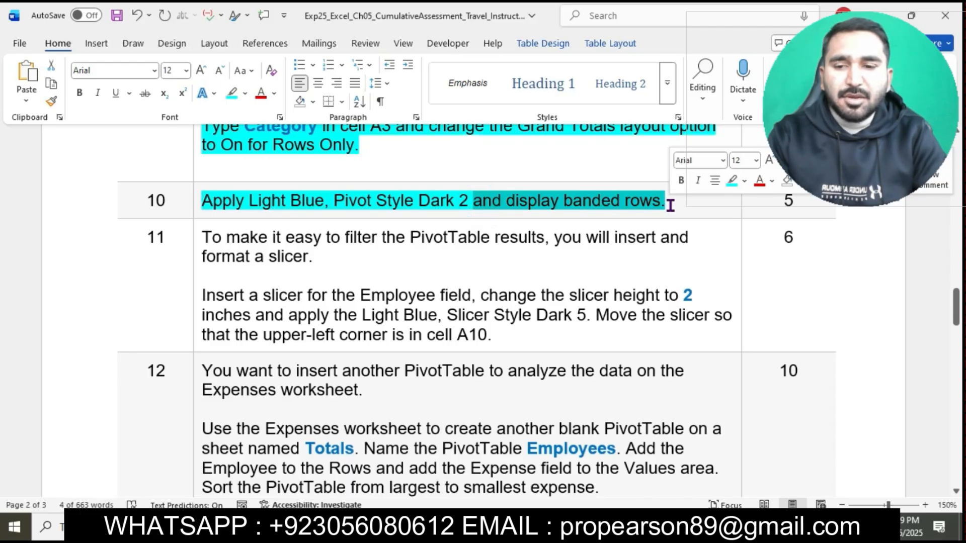
{"action": "left_click", "coordinate": [480, 527]}
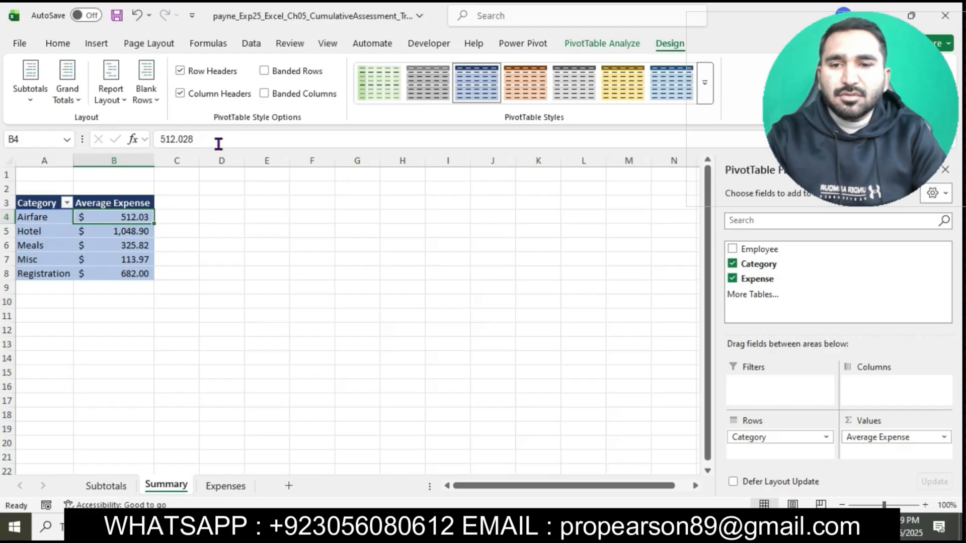
{"action": "left_click", "coordinate": [263, 75]}
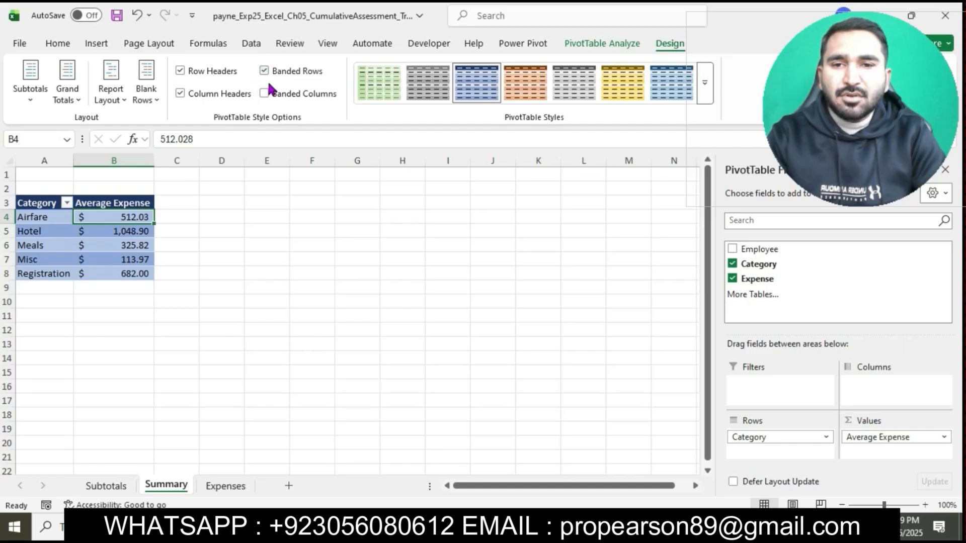
{"action": "left_click", "coordinate": [397, 315]}
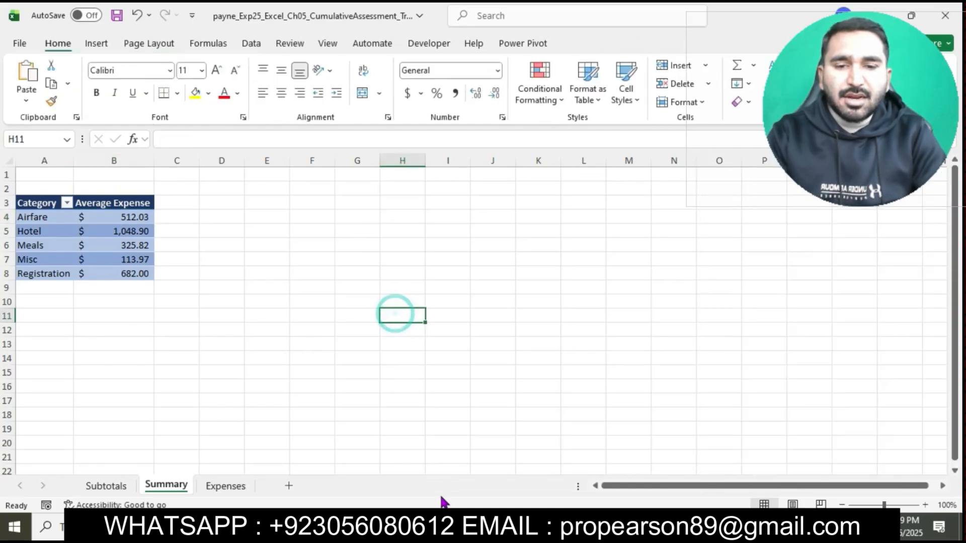
Step: Return to the Word instructions and highlight the table rows for steps 11 through 20 in turquoise
{"action": "left_click", "coordinate": [442, 527]}
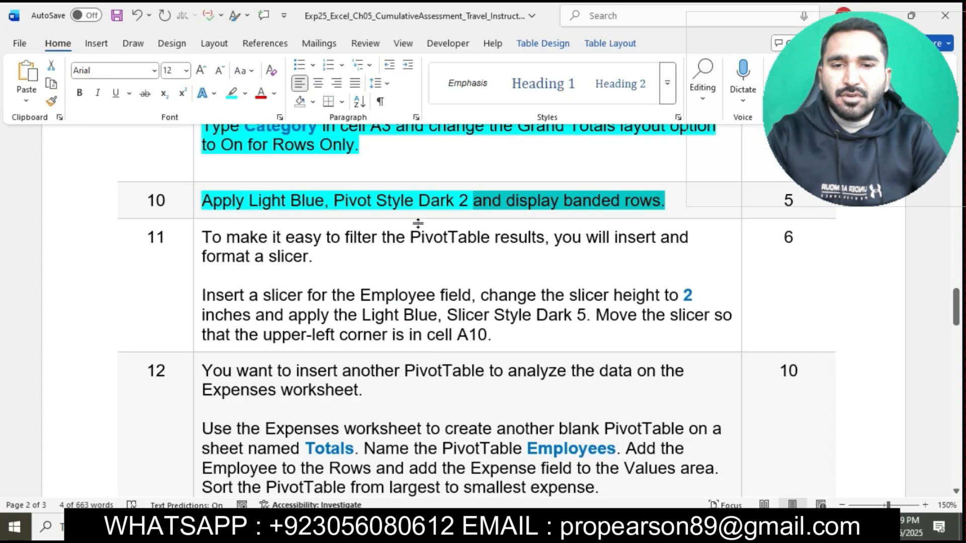
{"action": "scroll", "coordinate": [418, 223], "scroll_direction": "down", "scroll_amount": 3}
{"action": "scroll", "coordinate": [318, 199], "scroll_direction": "up", "scroll_amount": 2}
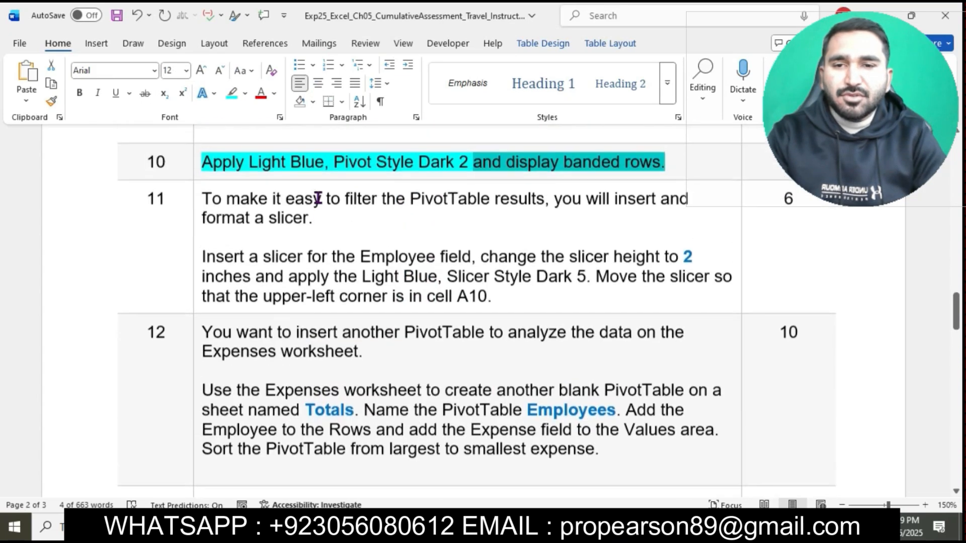
{"action": "left_click_drag", "start_coordinate": [196, 207], "coordinate": [282, 455]}
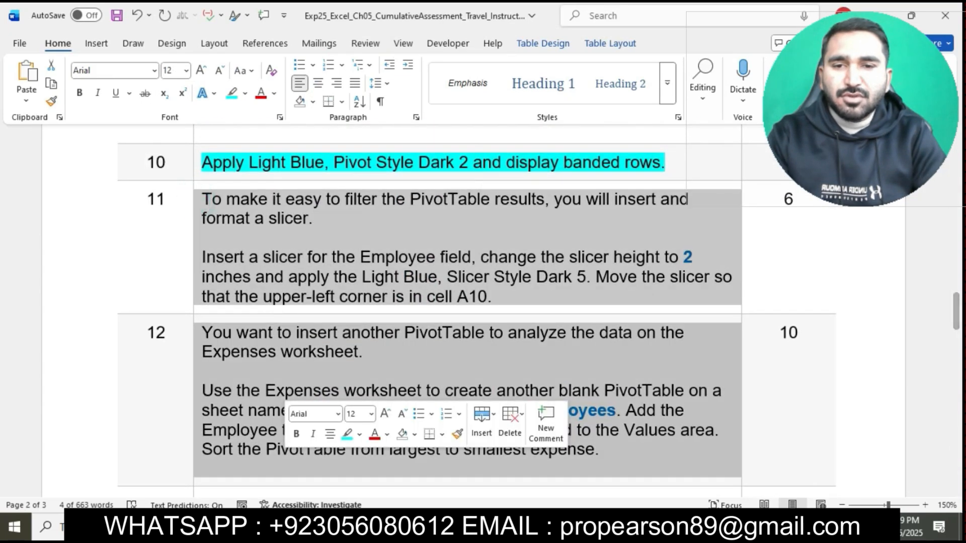
{"action": "left_click", "coordinate": [410, 526]}
{"action": "left_click", "coordinate": [364, 376]}
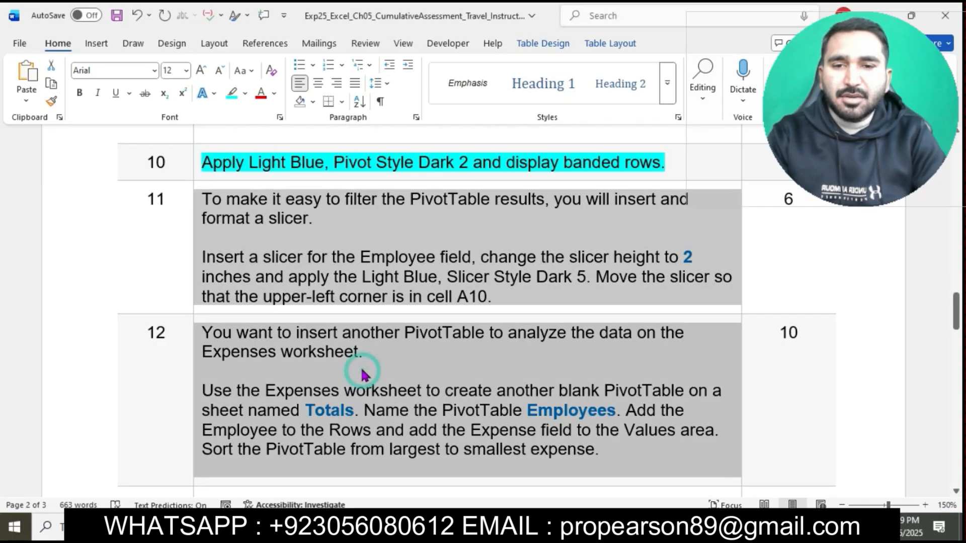
{"action": "left_click", "coordinate": [267, 288]}
{"action": "left_click", "coordinate": [203, 202]}
{"action": "left_click_drag", "start_coordinate": [198, 203], "coordinate": [279, 523]}
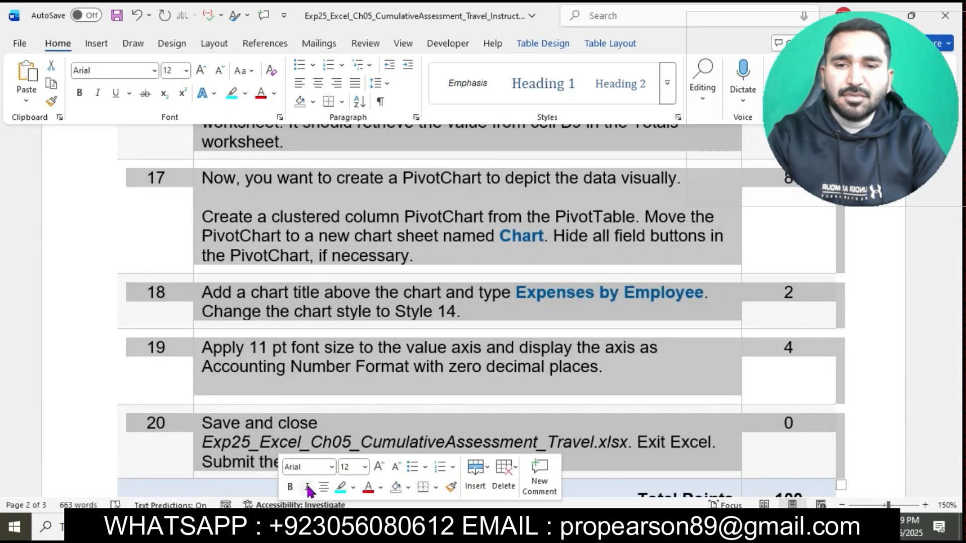
{"action": "left_click", "coordinate": [341, 488]}
{"action": "left_click", "coordinate": [442, 425]}
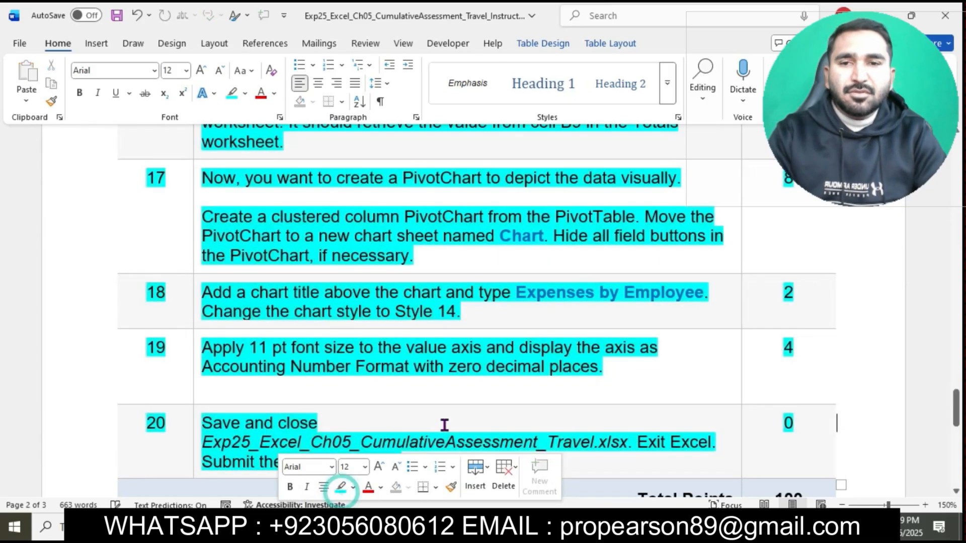